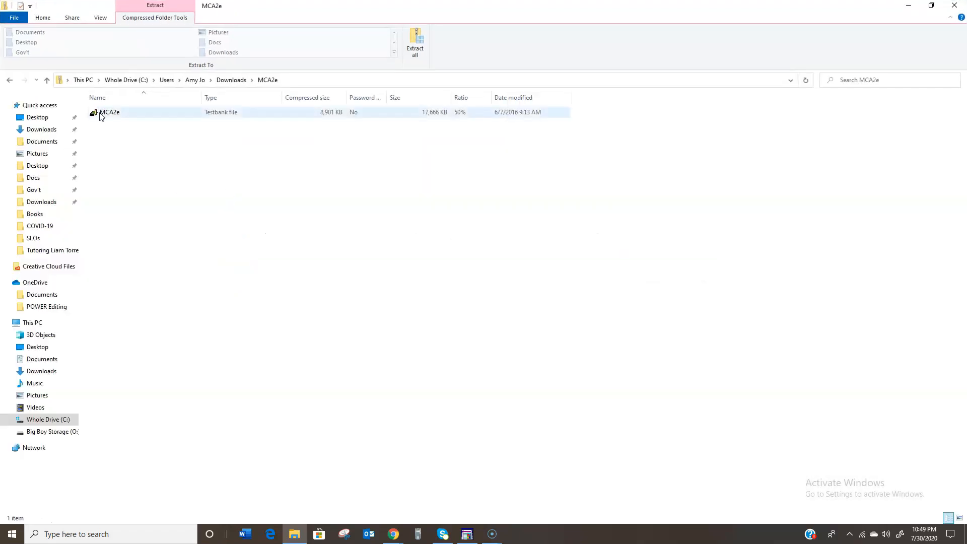
# Extract the MCA2e zip archive into Downloads\MCA2e and maximize the window showing the extracted testbank file
pyautogui.click(414, 46)
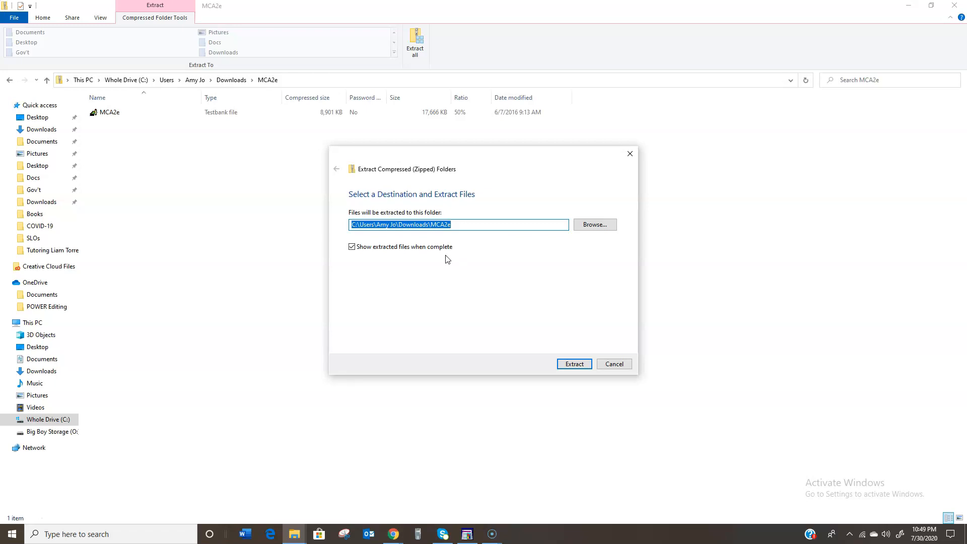
pyautogui.click(581, 365)
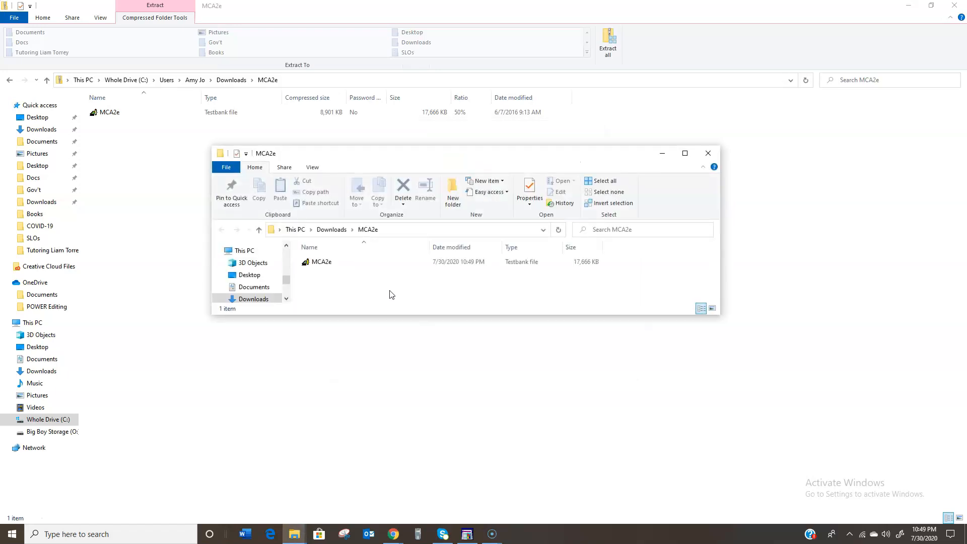
pyautogui.click(325, 264)
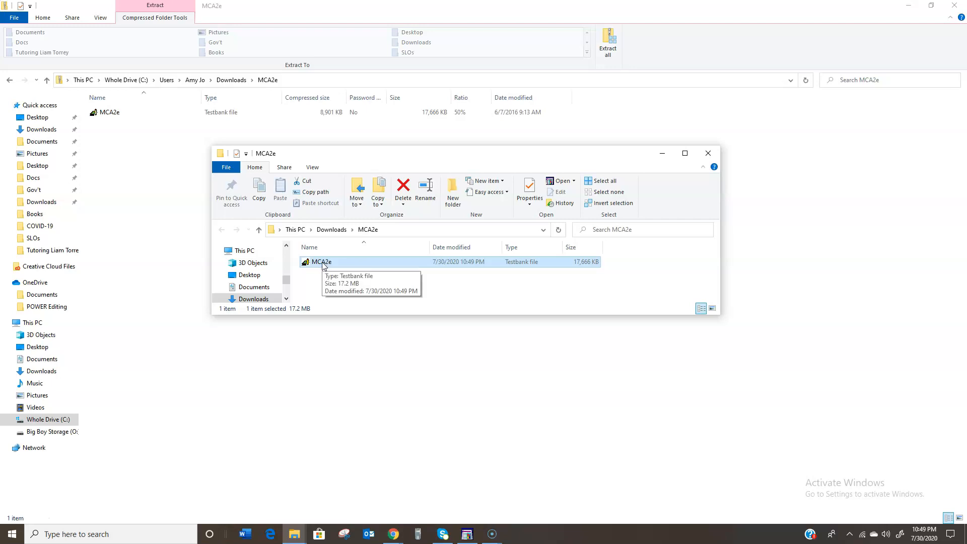
pyautogui.click(684, 153)
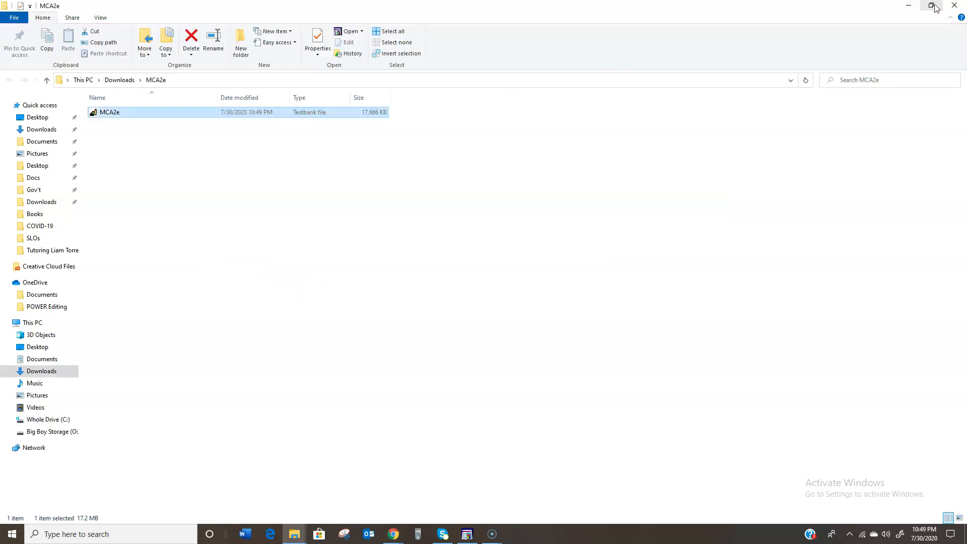
# Put away the MCA2e folder windows and close the blank download page and the McGraw-Hill Connect Math page in the browser
pyautogui.press('Return')
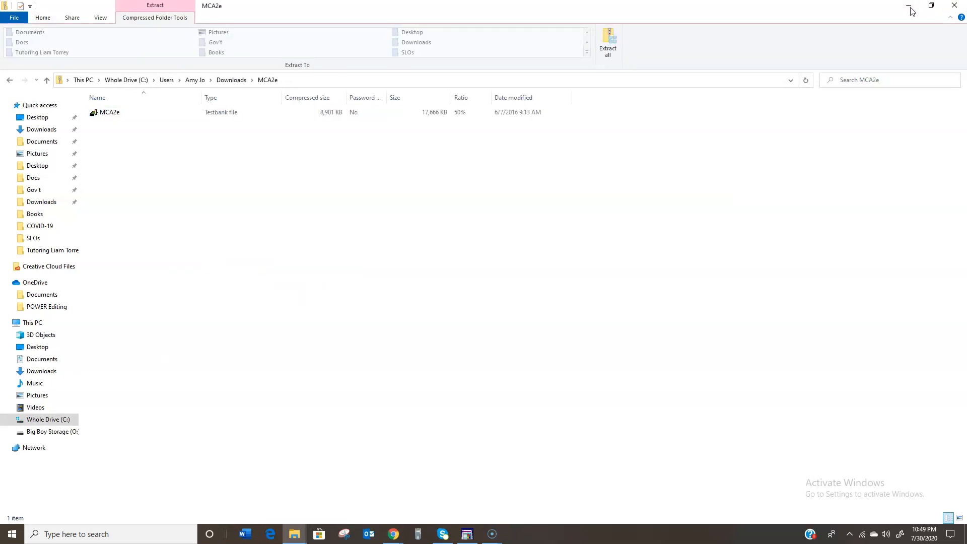
pyautogui.click(910, 7)
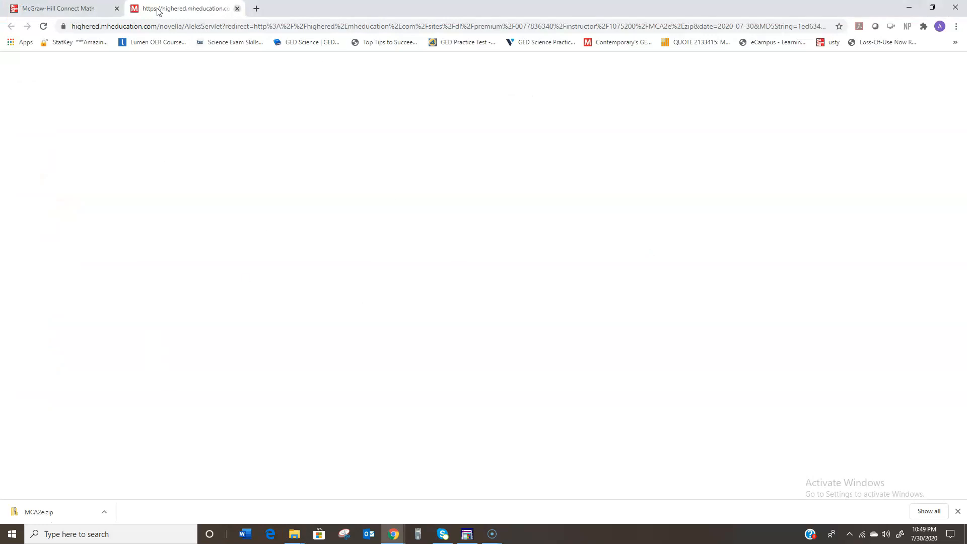
pyautogui.click(237, 9)
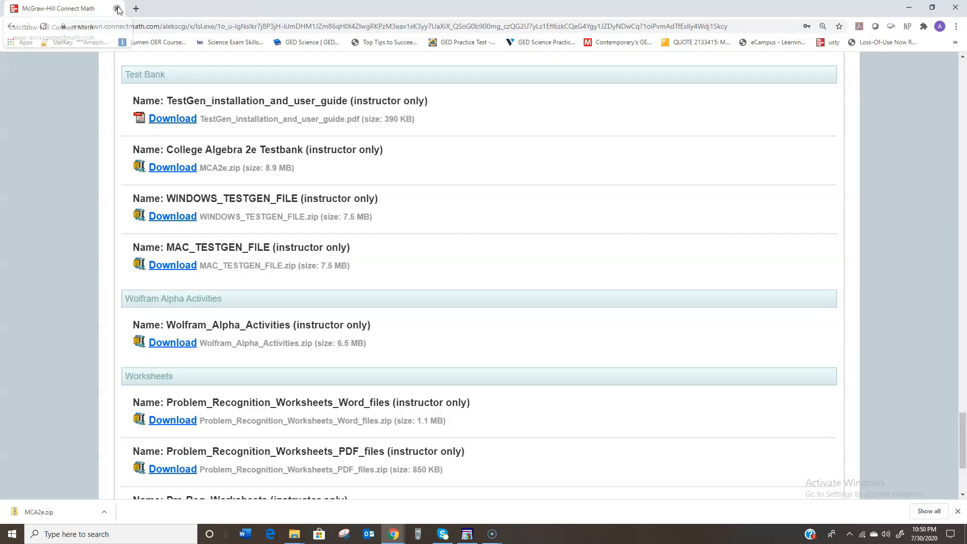
pyautogui.click(117, 9)
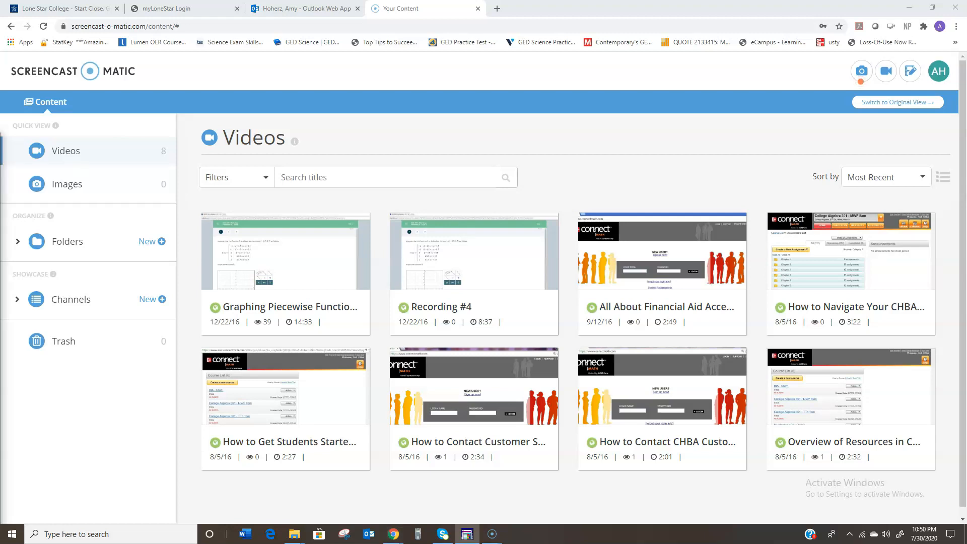
# Switch to TestGen and show its window maximized
pyautogui.moveTo(0, 139); pyautogui.dragTo(196, 245)
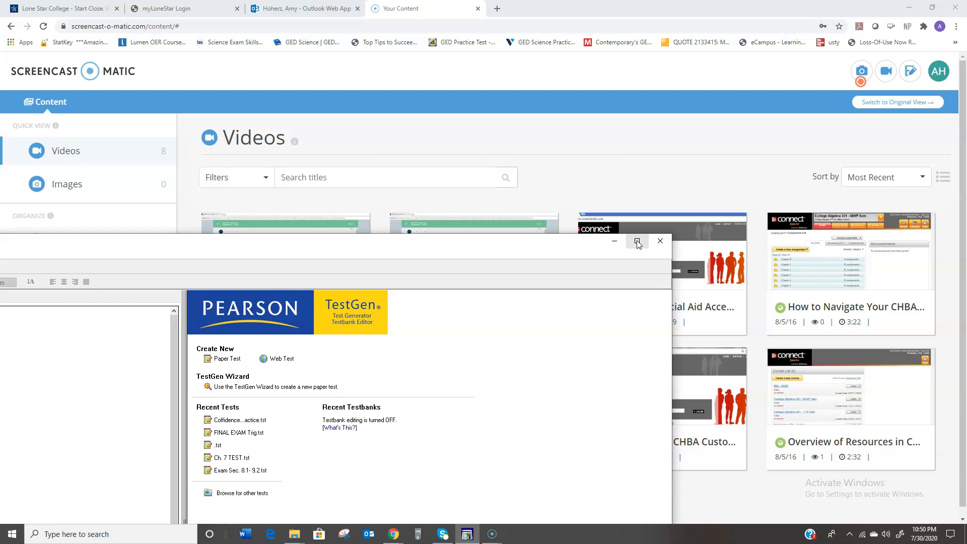
pyautogui.moveTo(332, 253); pyautogui.dragTo(605, 127)
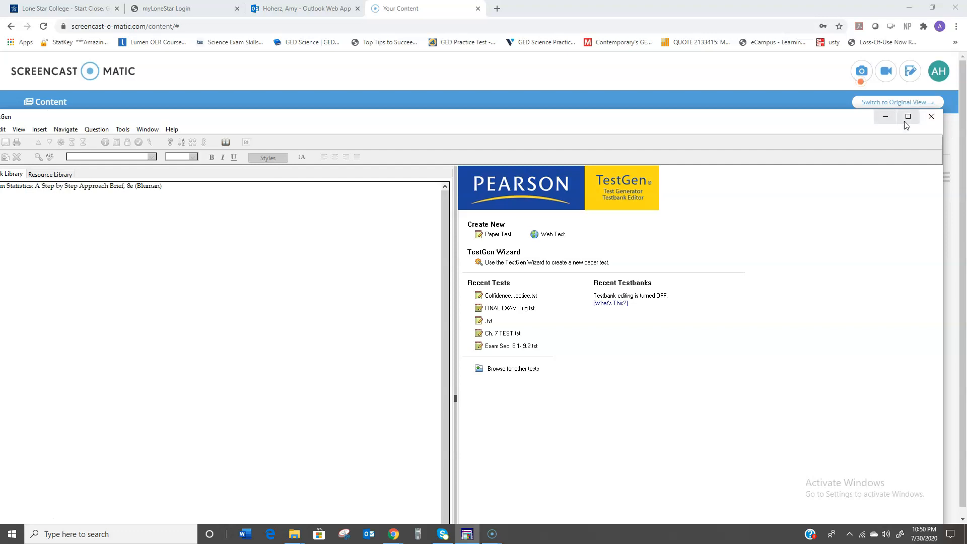
pyautogui.click(885, 117)
pyautogui.click(469, 537)
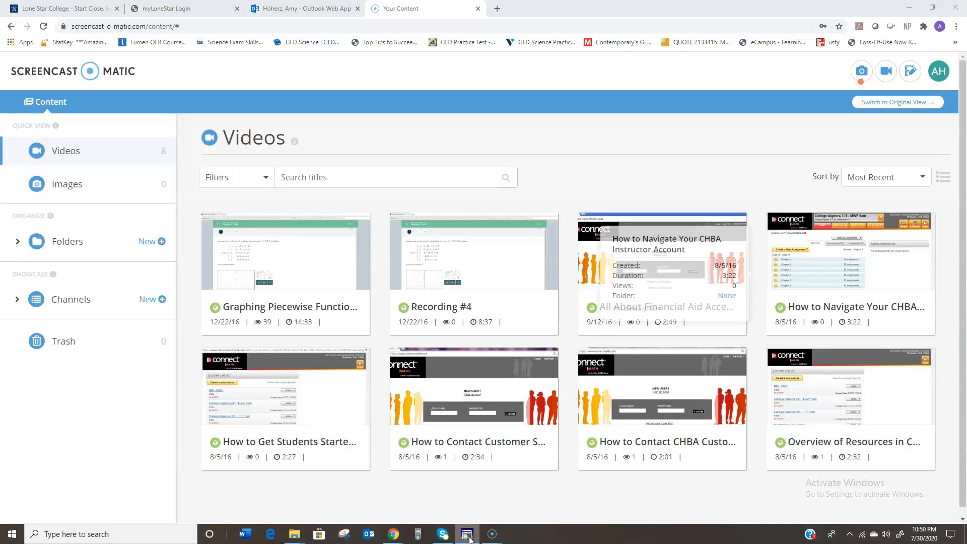
pyautogui.click(467, 533)
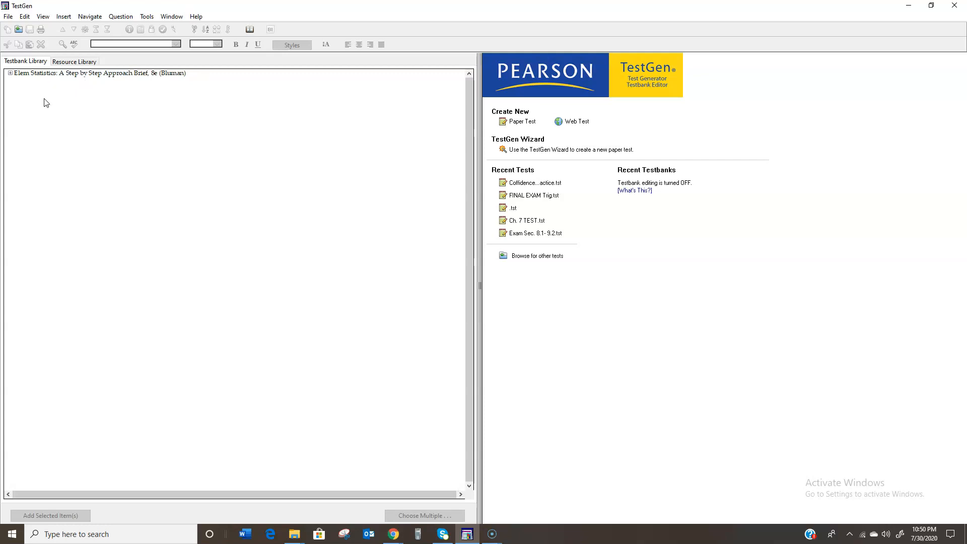
# Add the MCA2e testbank from the MCA2e folder in Downloads to the testbank library
pyautogui.click(7, 17)
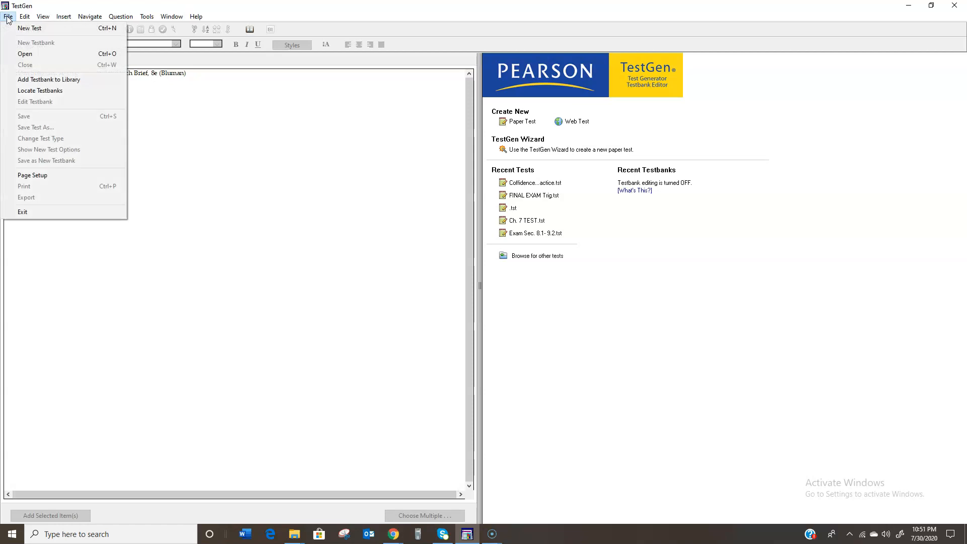
pyautogui.click(38, 80)
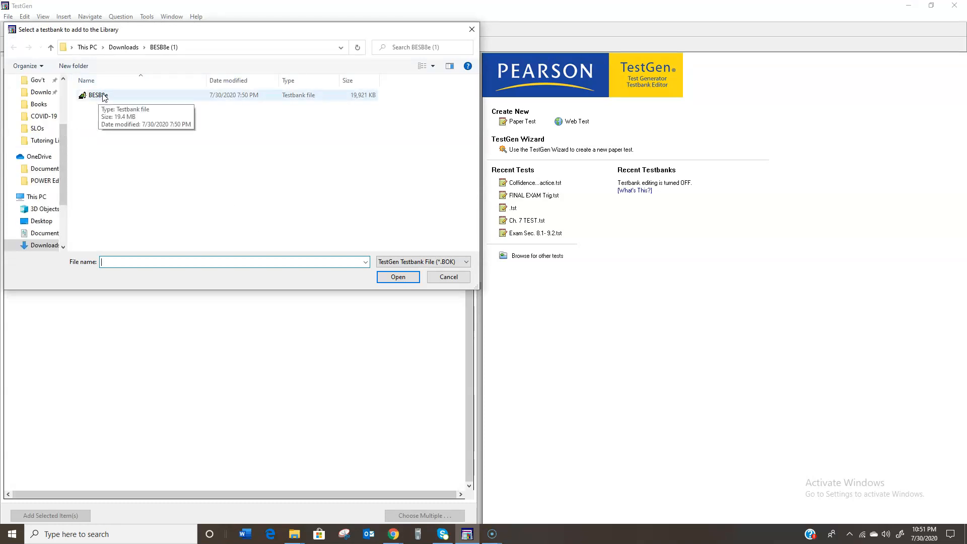
pyautogui.scroll(3, 63, 151)
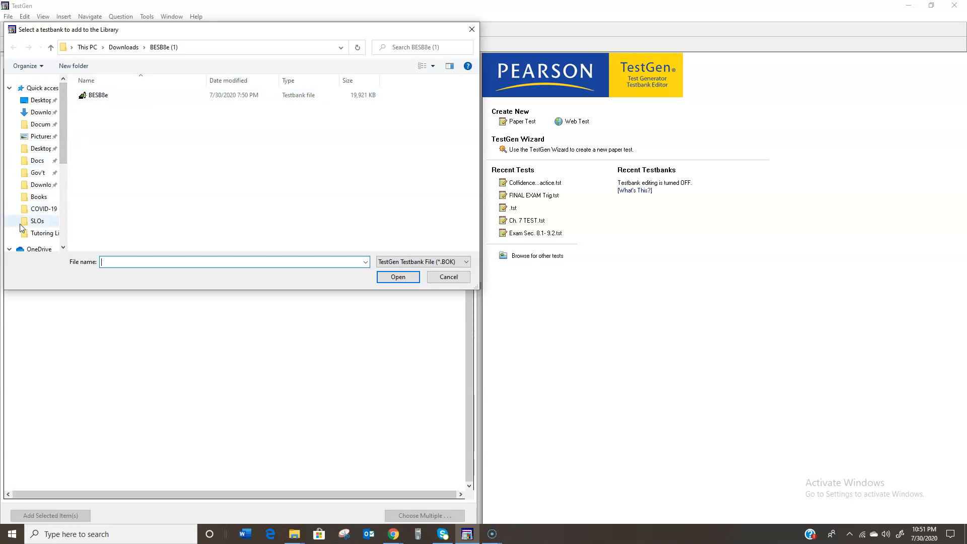
pyautogui.scroll(-2, 23, 224)
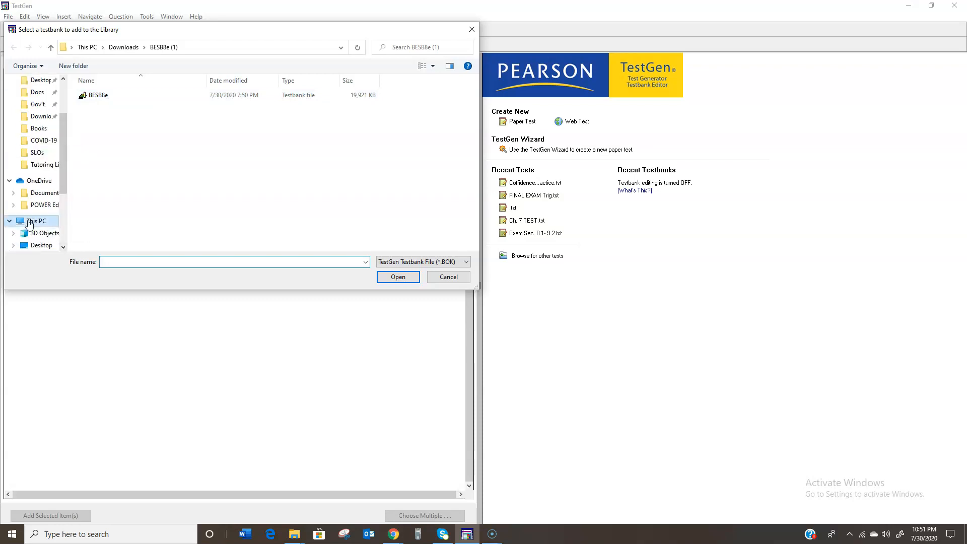
pyautogui.click(29, 222)
pyautogui.click(62, 247)
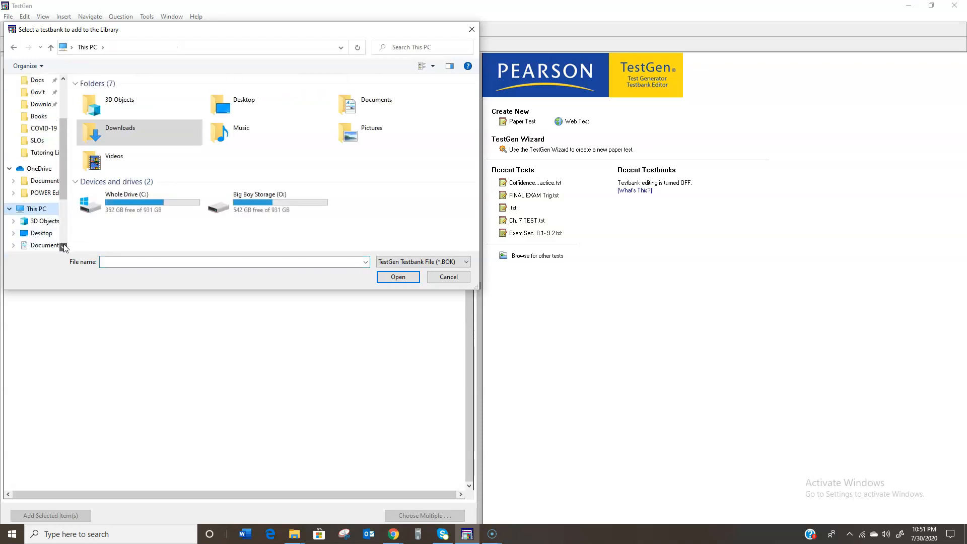
pyautogui.doubleClick(63, 247)
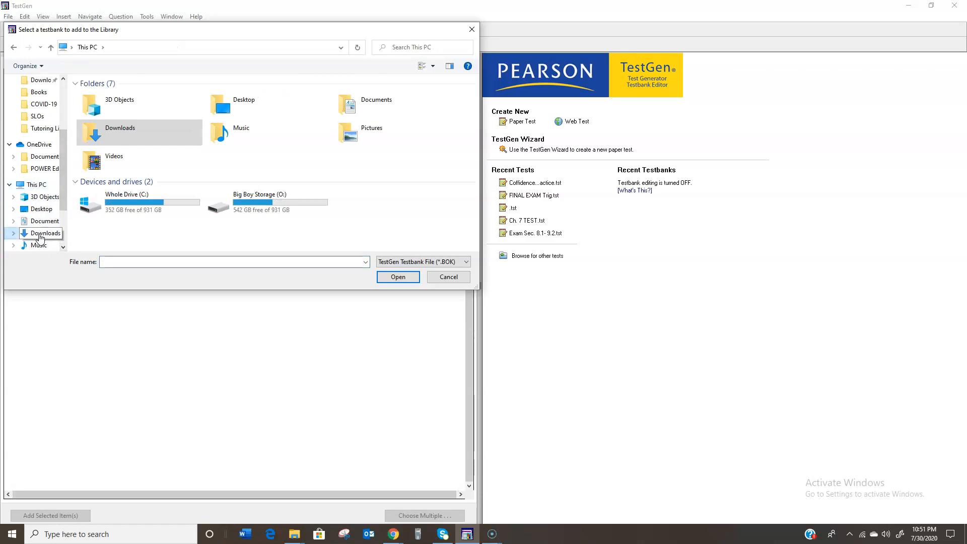
pyautogui.click(40, 235)
pyautogui.click(106, 109)
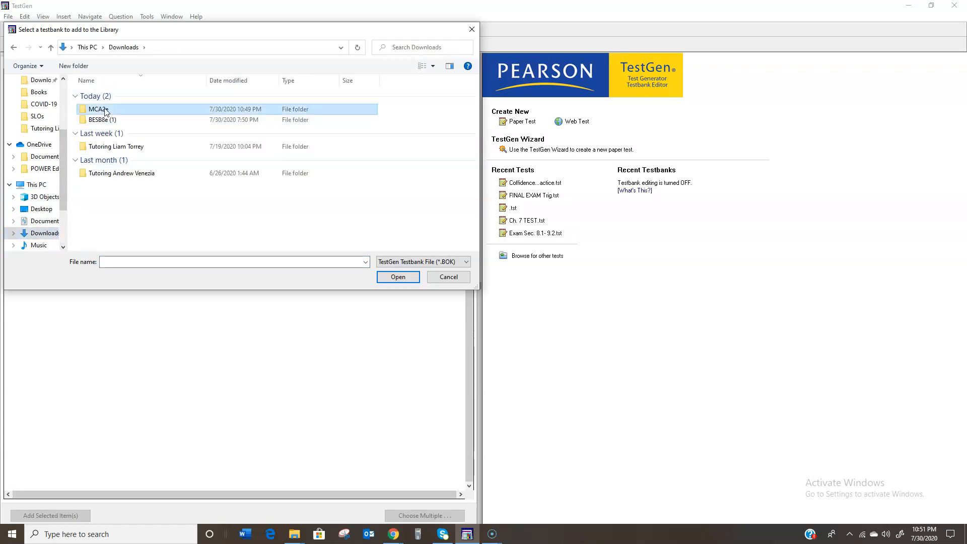
pyautogui.doubleClick(104, 110)
pyautogui.click(102, 97)
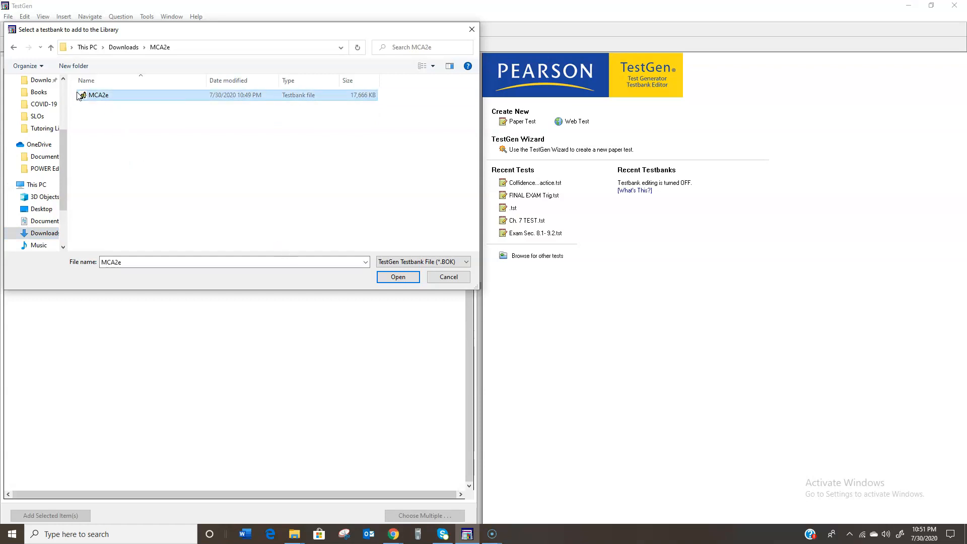
pyautogui.click(403, 278)
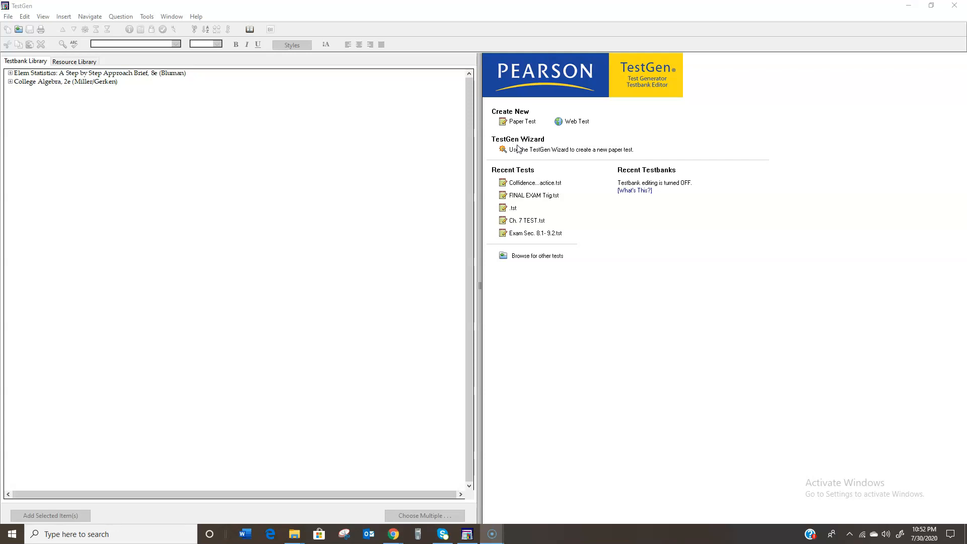
# Create a new web test for the Blackboard 6.x-9.x platform
pyautogui.click(574, 123)
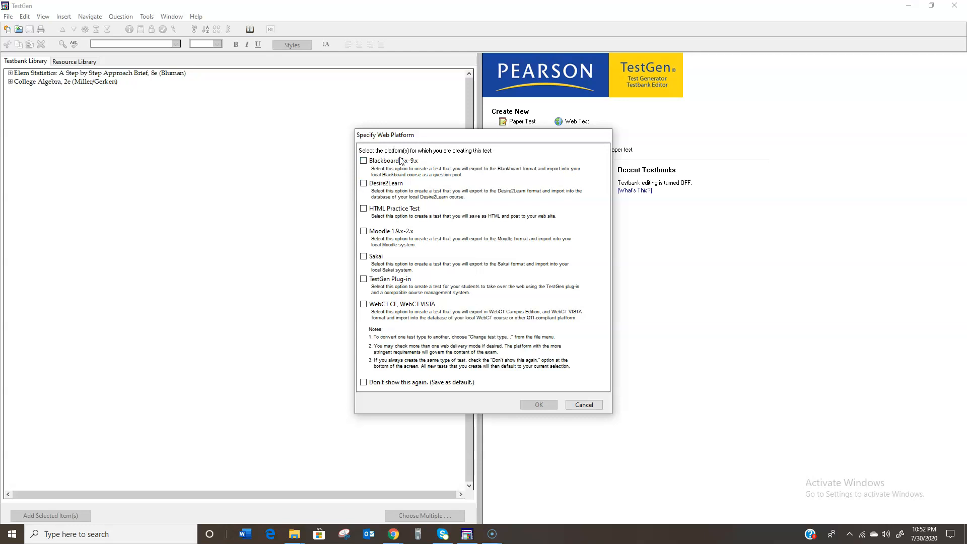
pyautogui.click(363, 161)
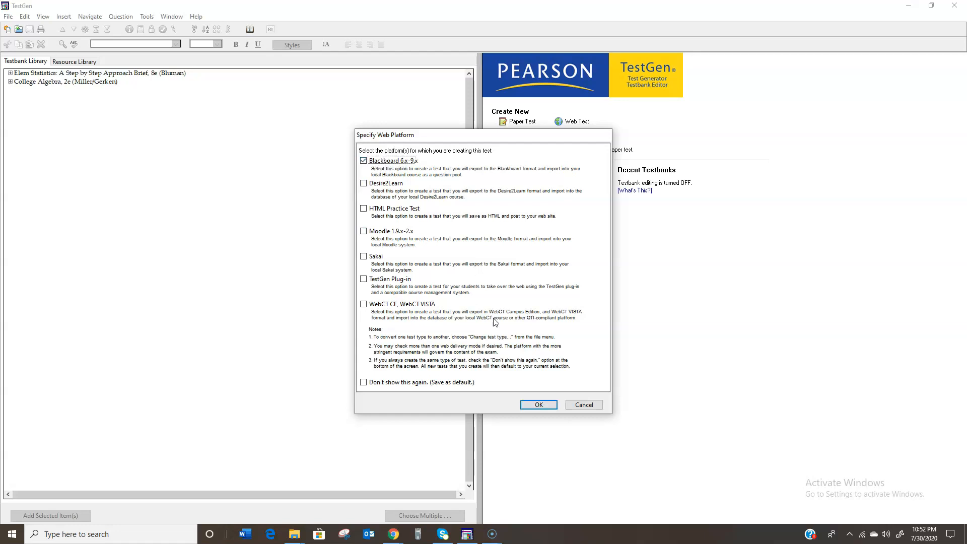
pyautogui.click(538, 405)
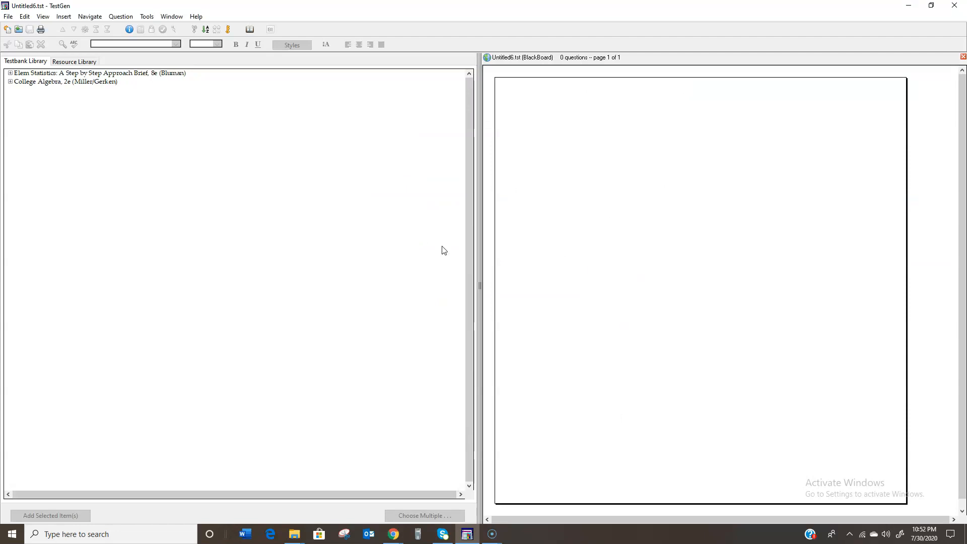
# Expand the College Algebra, 2e testbank through Chapter 2 and section 2.3 to the Apply Function Notation questions
pyautogui.click(10, 81)
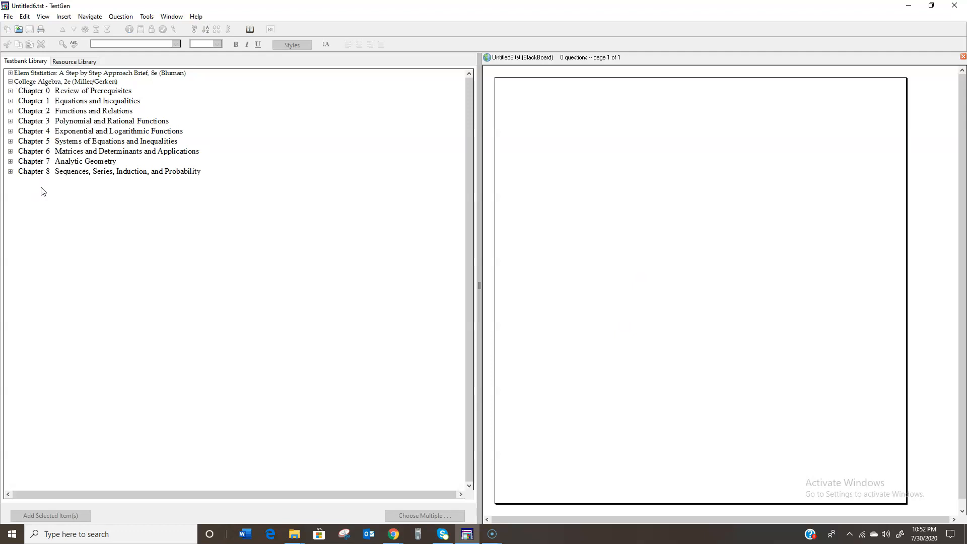
pyautogui.click(10, 112)
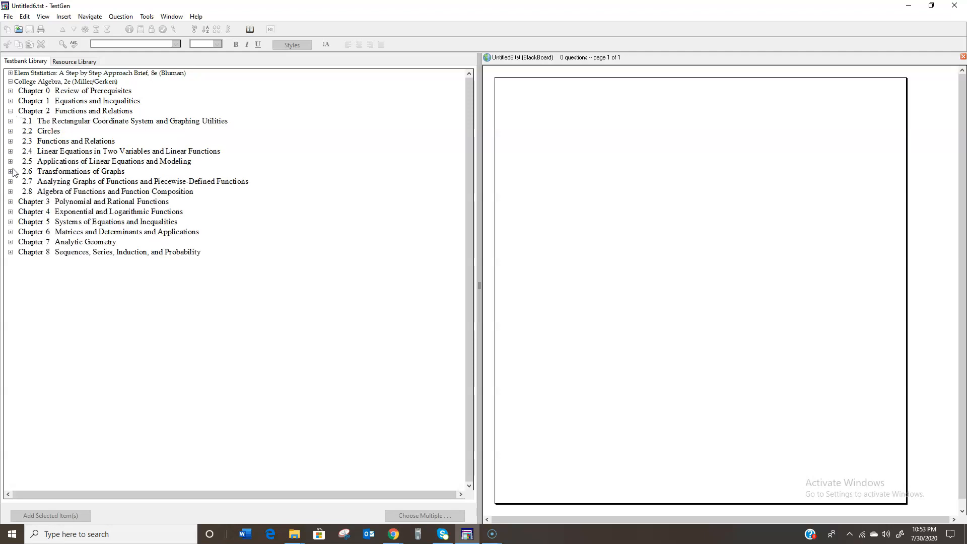
pyautogui.click(10, 141)
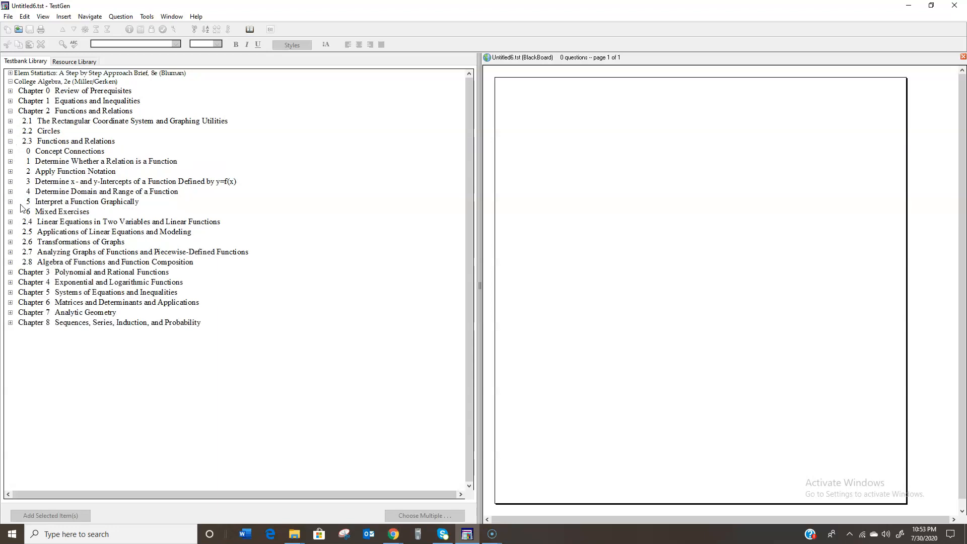
pyautogui.click(10, 172)
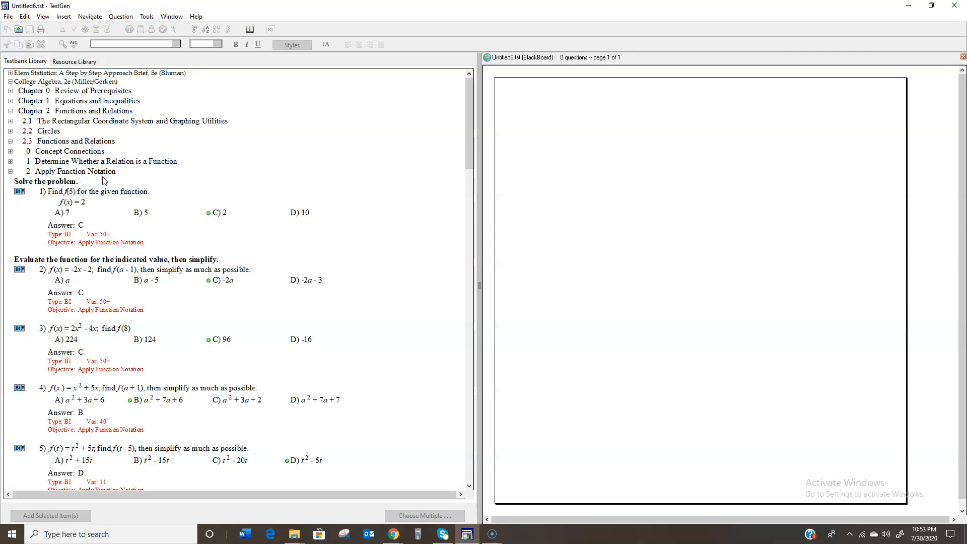
# Add question 4 of Apply Function Notation, finding f(a + 1) for f(x) = x² + 5x, to the test
pyautogui.scroll(-7, 211, 340)
pyautogui.scroll(-5, 240, 355)
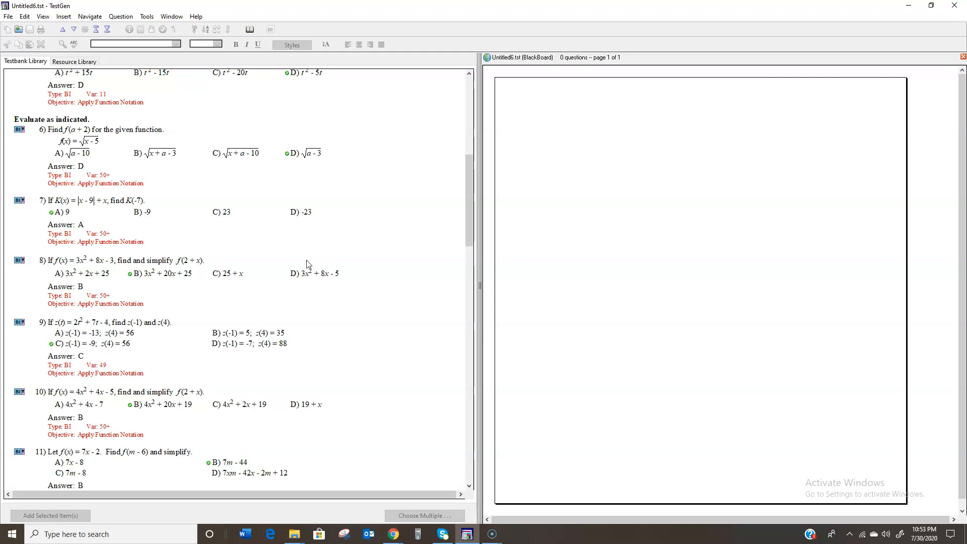
pyautogui.scroll(1, 385, 308)
pyautogui.scroll(3, 386, 307)
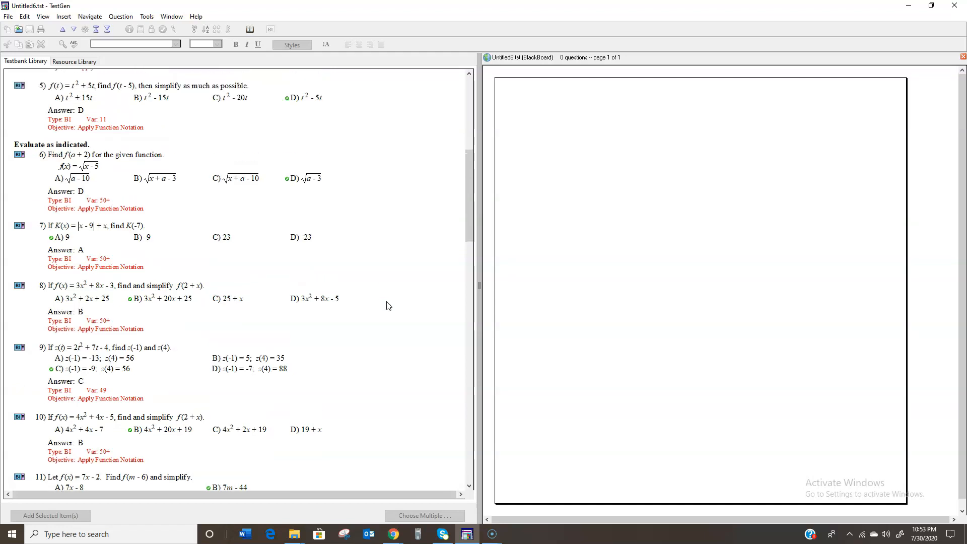
pyautogui.scroll(1, 388, 305)
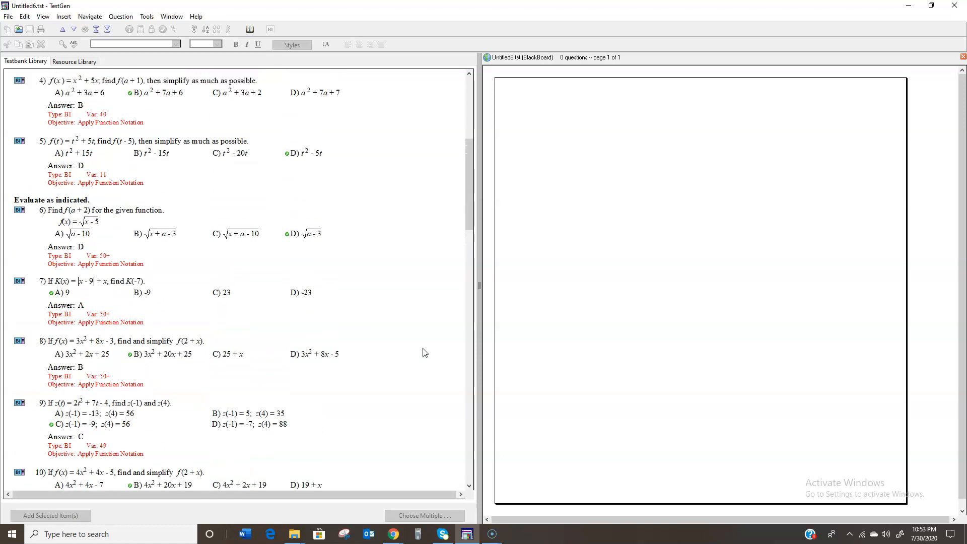
pyautogui.scroll(1, 428, 346)
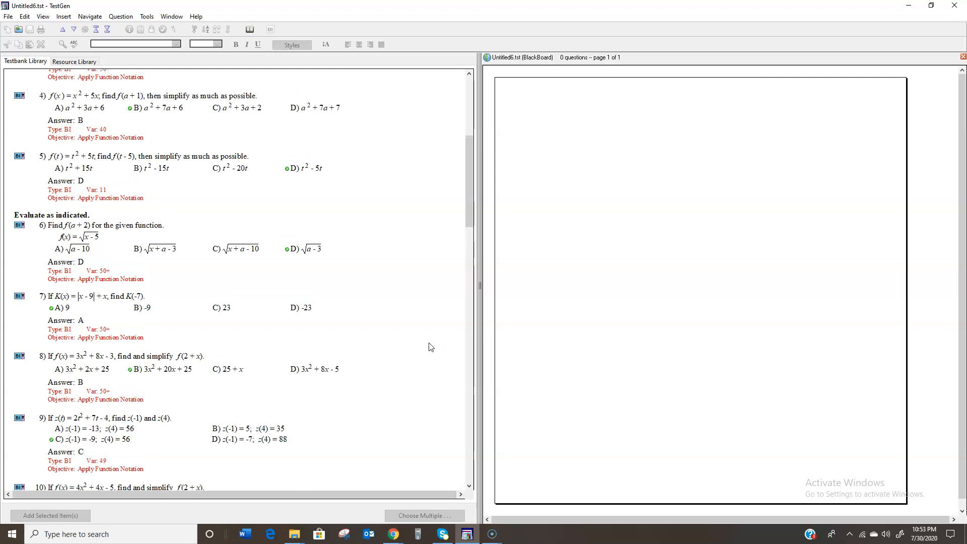
pyautogui.scroll(2, 429, 346)
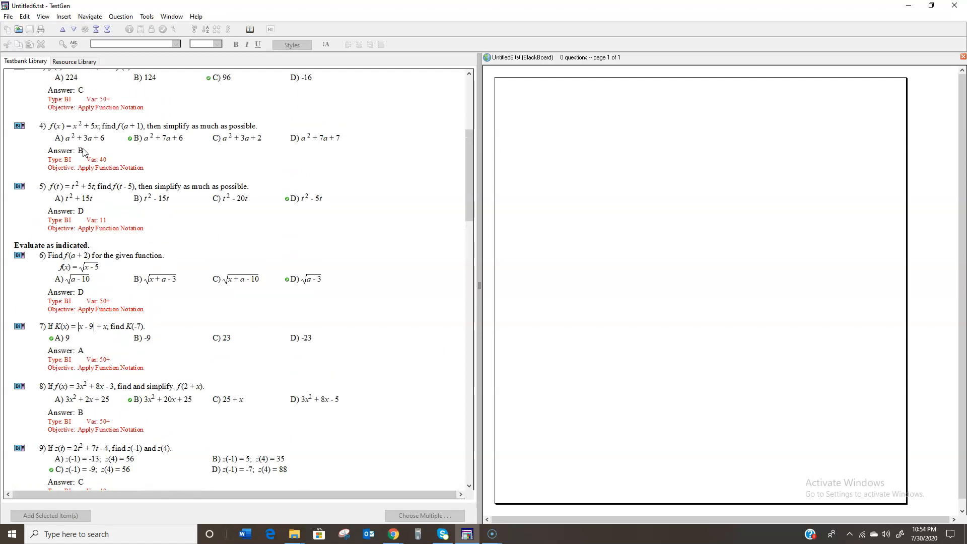
pyautogui.click(49, 134)
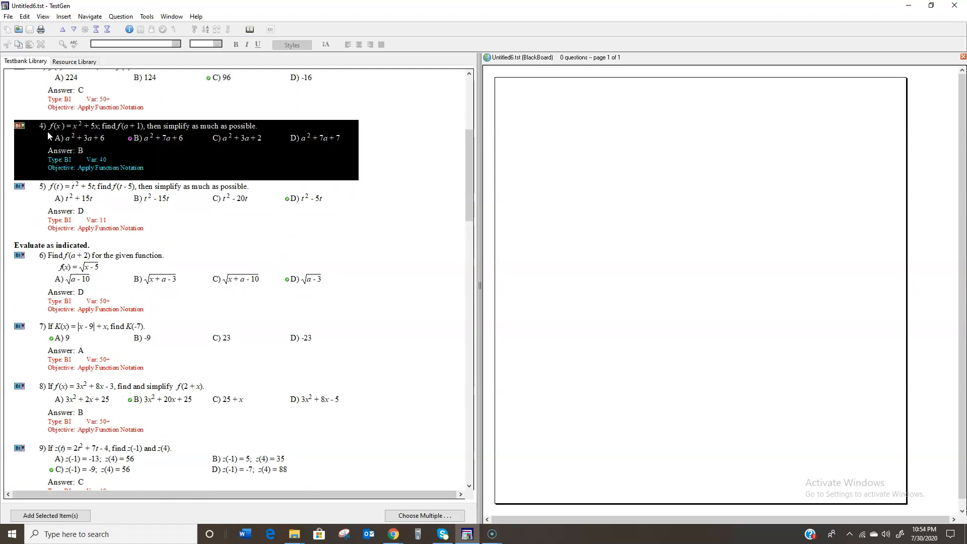
pyautogui.click(76, 516)
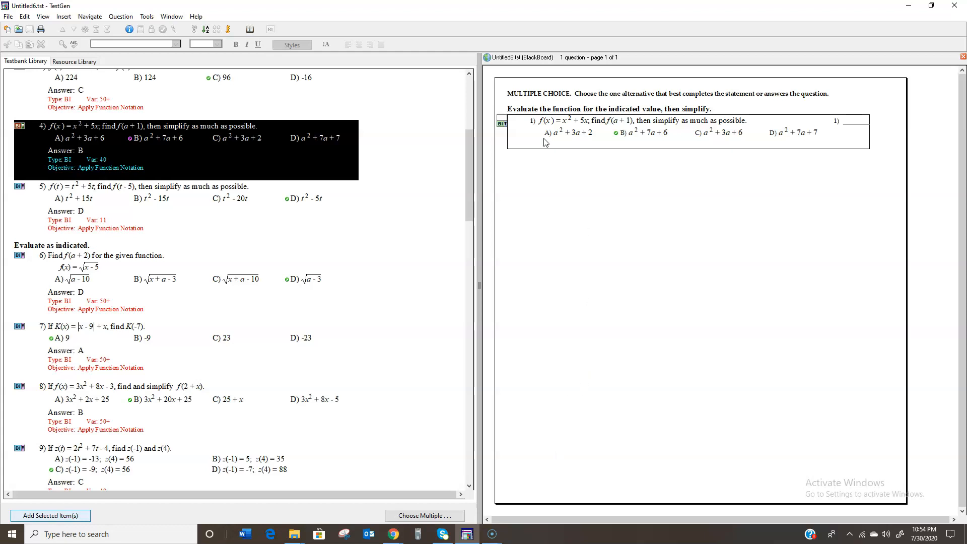
# Try Lock number values on test question 1, the f(x) = x² + 5x item, toggling it twice
pyautogui.click(521, 121)
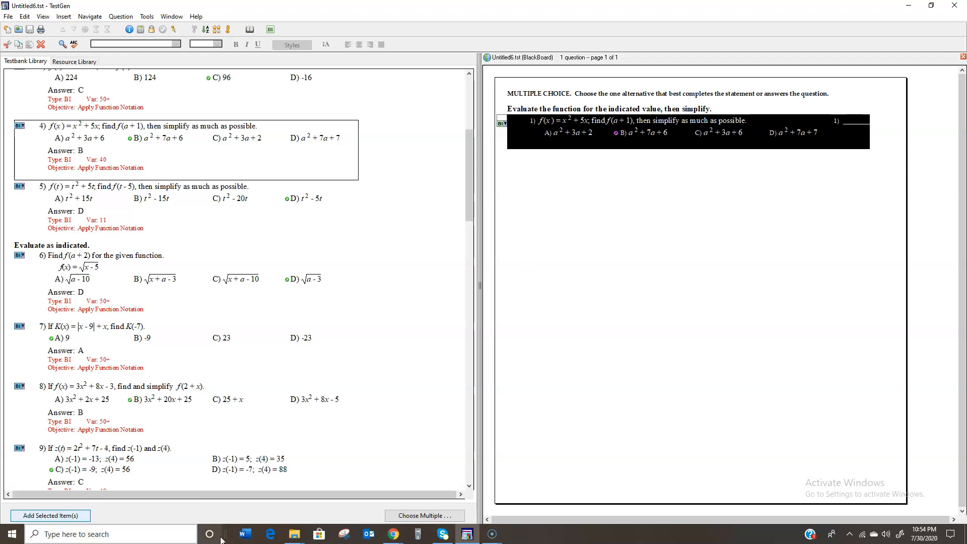
pyautogui.click(509, 94)
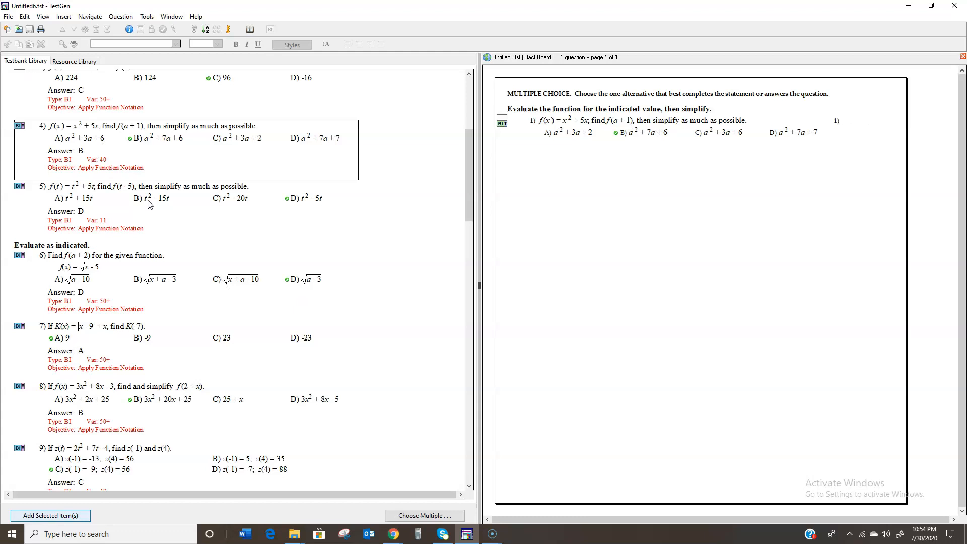
pyautogui.click(546, 132)
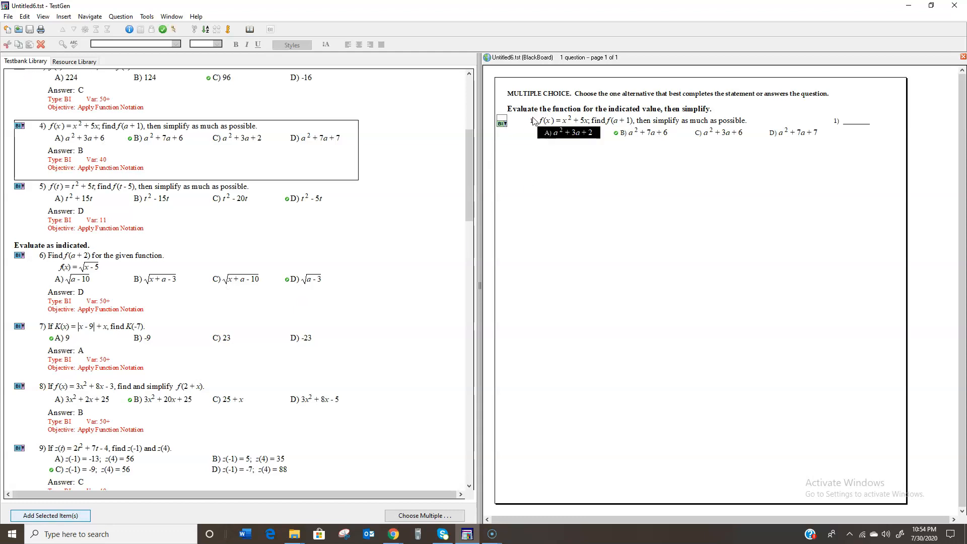
pyautogui.click(531, 119)
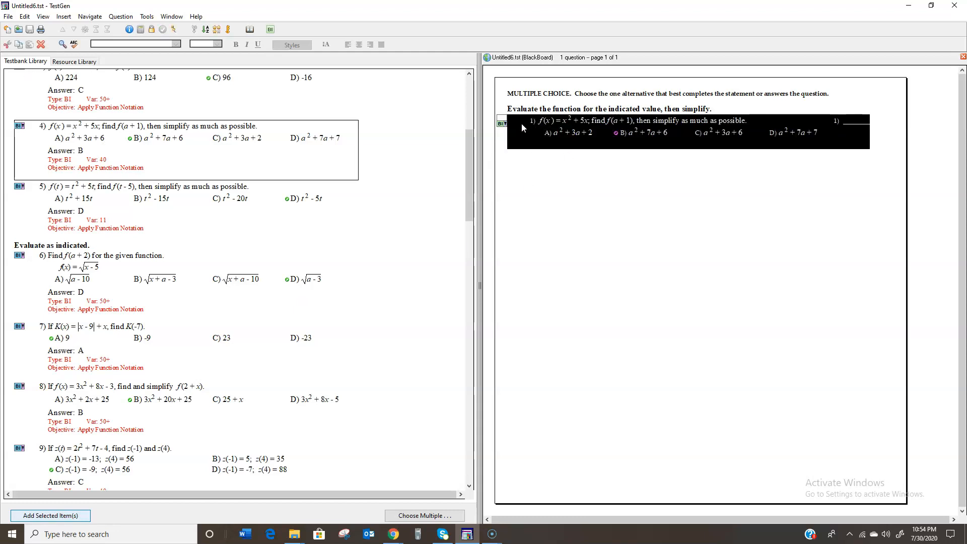
pyautogui.rightClick(506, 127)
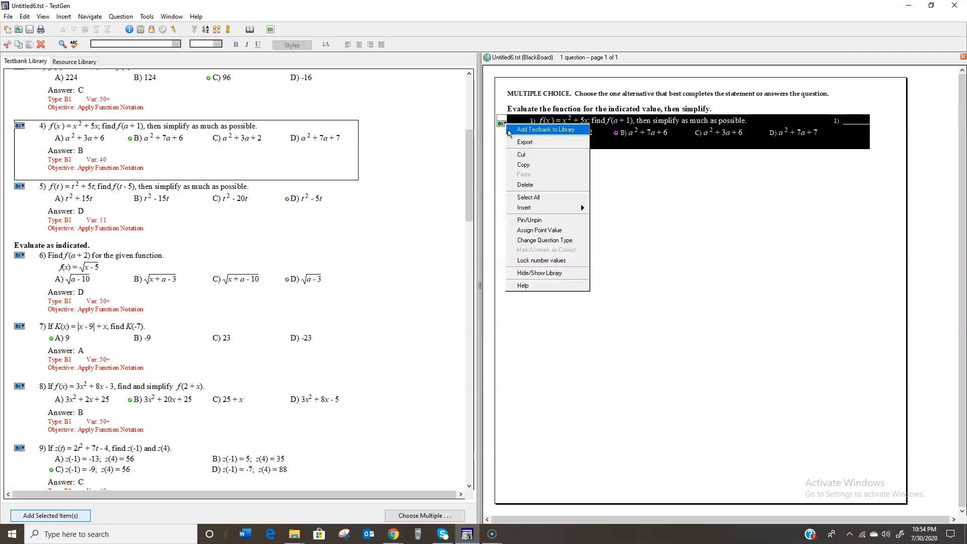
pyautogui.click(534, 261)
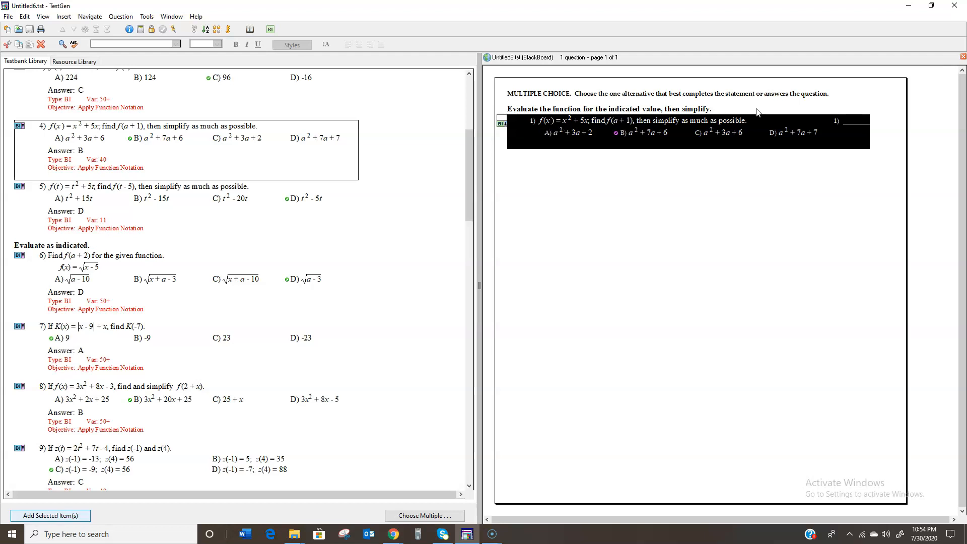
pyautogui.rightClick(506, 126)
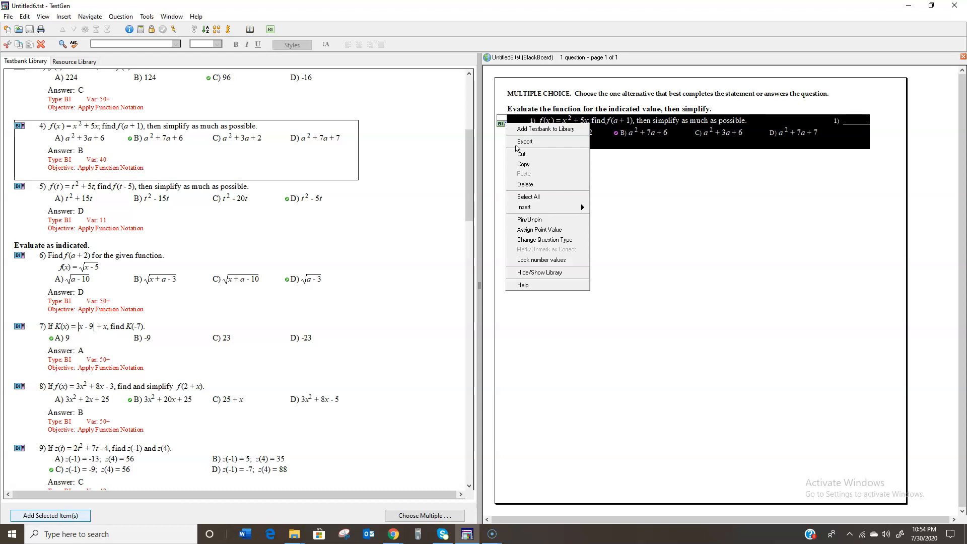
pyautogui.click(534, 260)
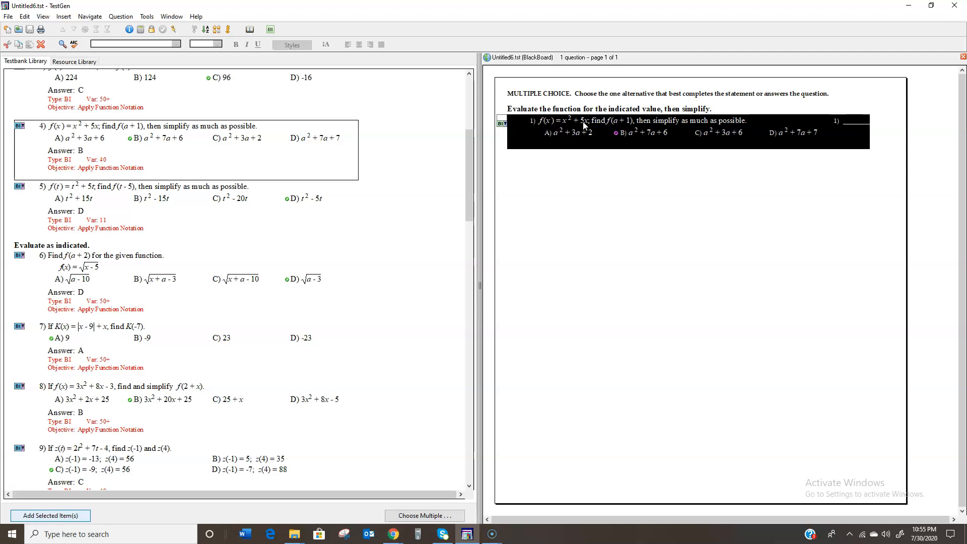
# Add question 2 of Simplify Imaginary Numbers in section 1.3, the √-18 expression, to the test
pyautogui.click(401, 216)
pyautogui.scroll(4, 389, 234)
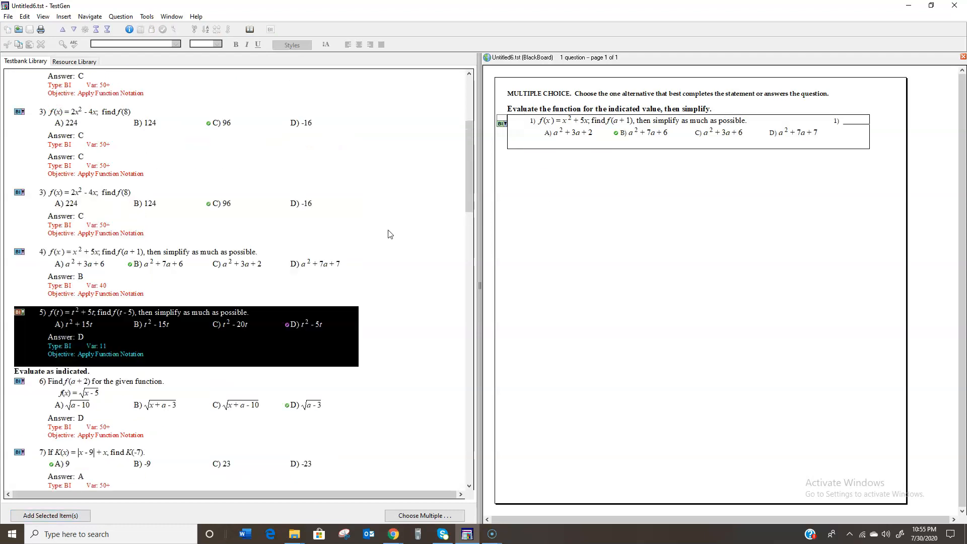
pyautogui.scroll(4, 389, 234)
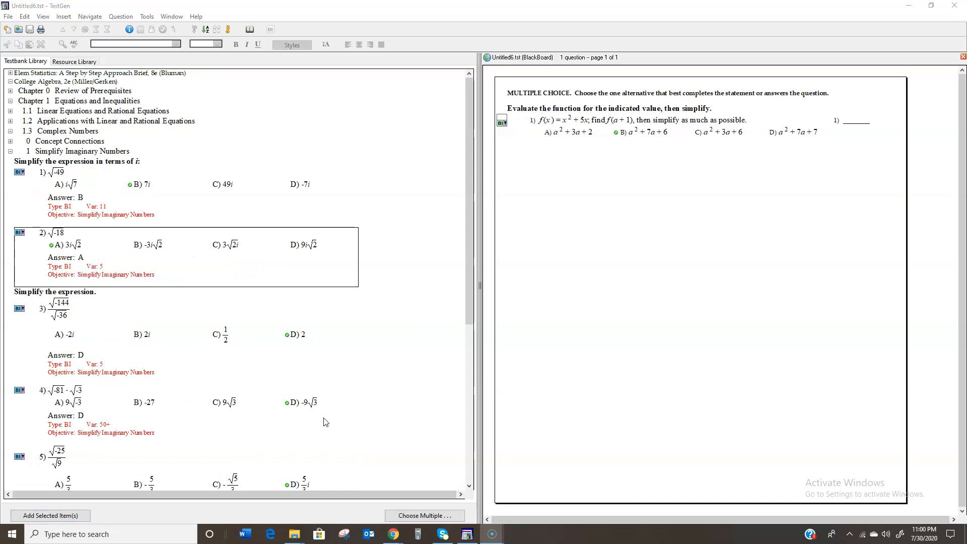
pyautogui.click(36, 257)
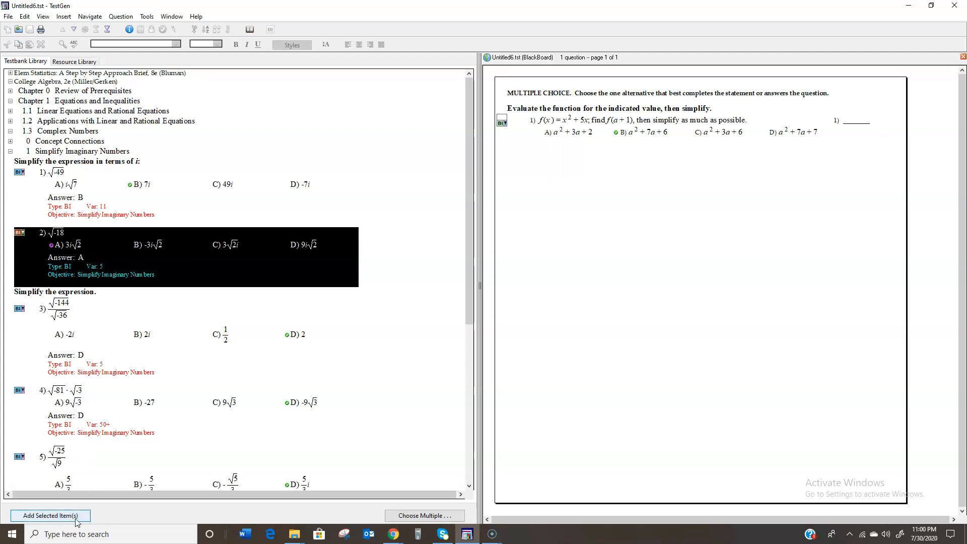
pyautogui.moveTo(23, 269); pyautogui.dragTo(583, 260)
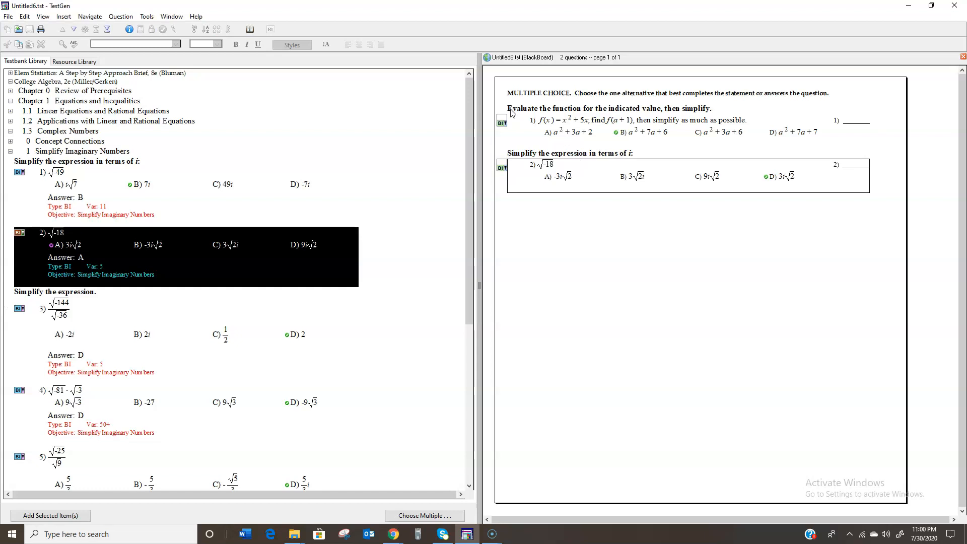
# Move the f(x) = x² + 5x question below the √-18 question and return it to first place
pyautogui.click(540, 127)
pyautogui.moveTo(524, 127); pyautogui.dragTo(530, 205)
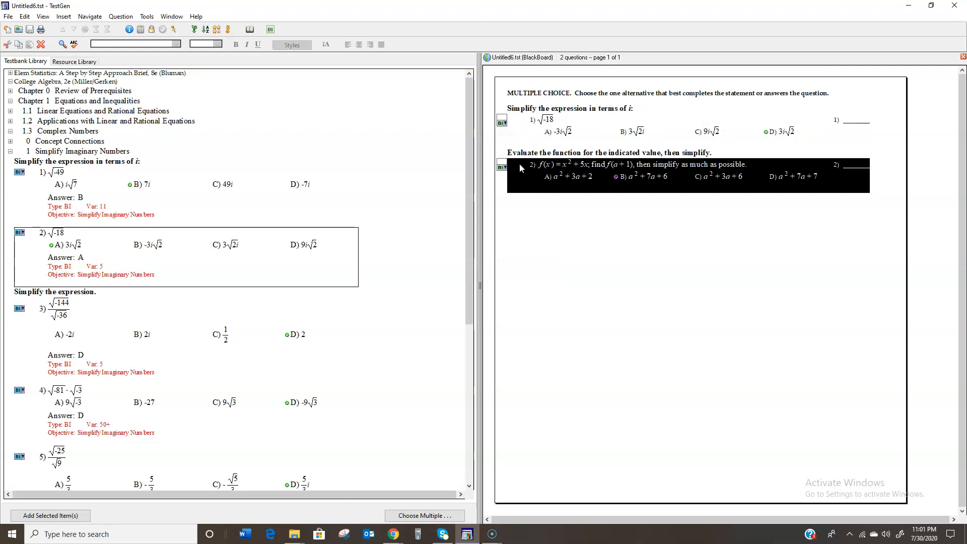
pyautogui.moveTo(519, 163); pyautogui.dragTo(514, 111)
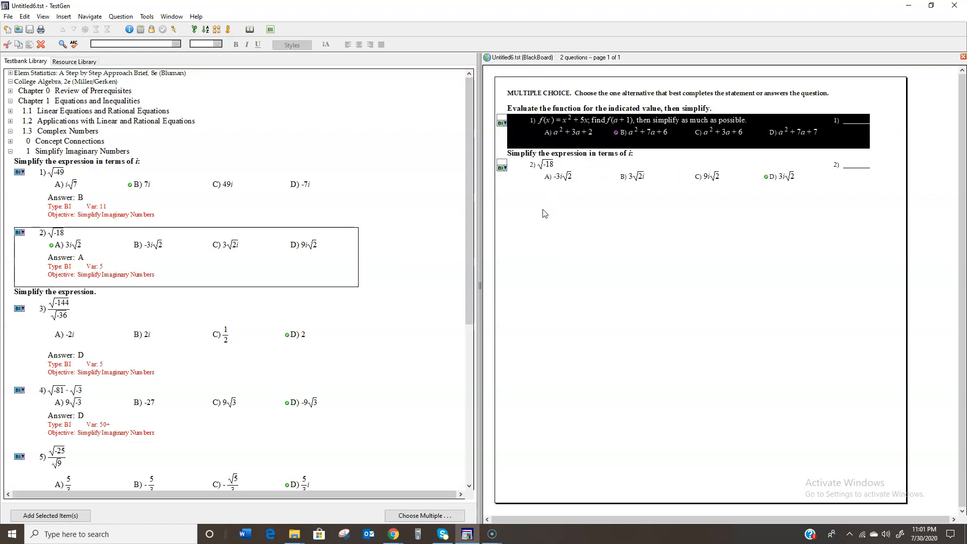
pyautogui.click(570, 290)
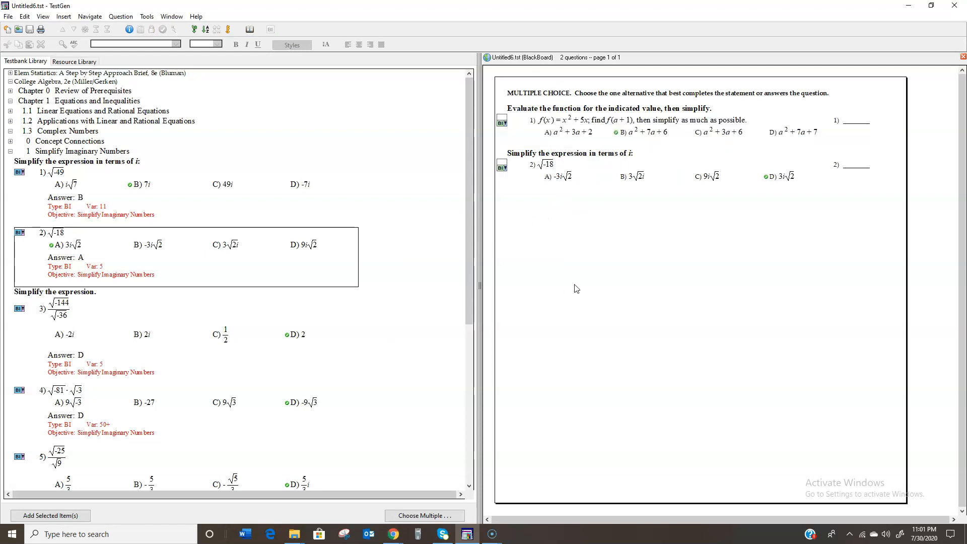
# Change the question type of test question 2, the √-18 expression, to Short Answer
pyautogui.click(543, 176)
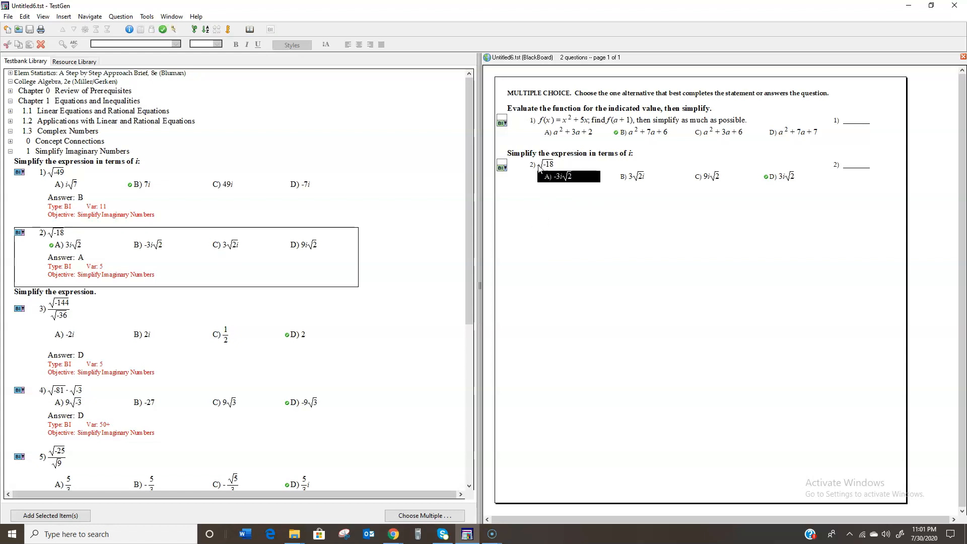
pyautogui.click(539, 168)
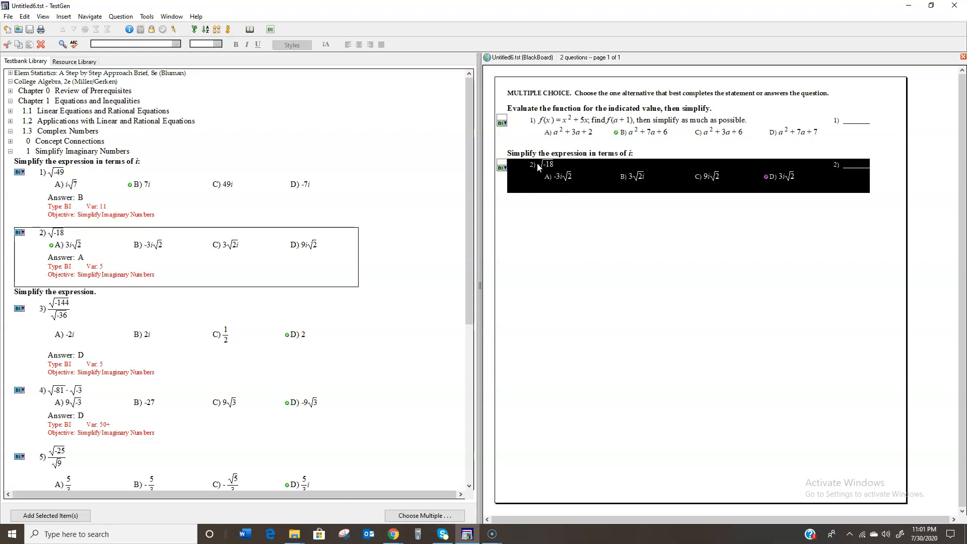
pyautogui.rightClick(505, 169)
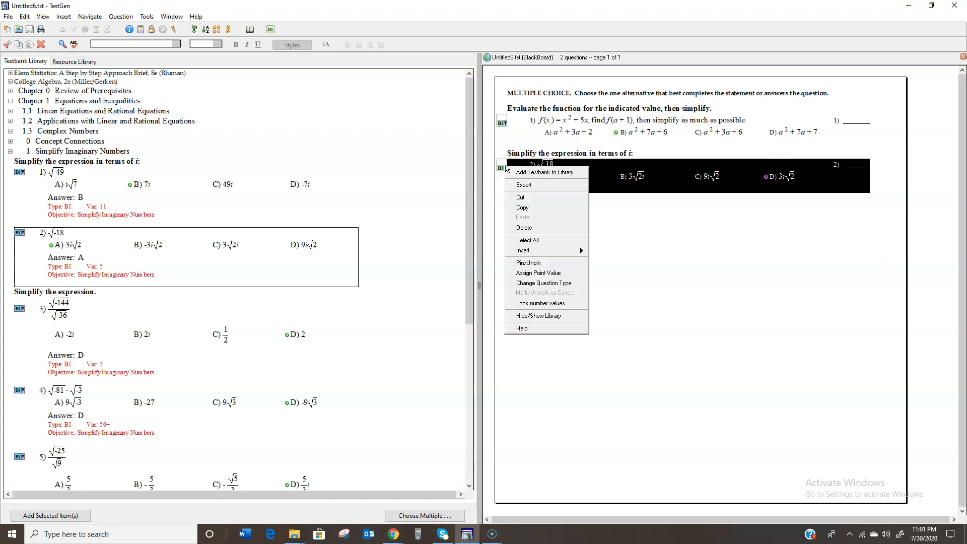
pyautogui.click(527, 285)
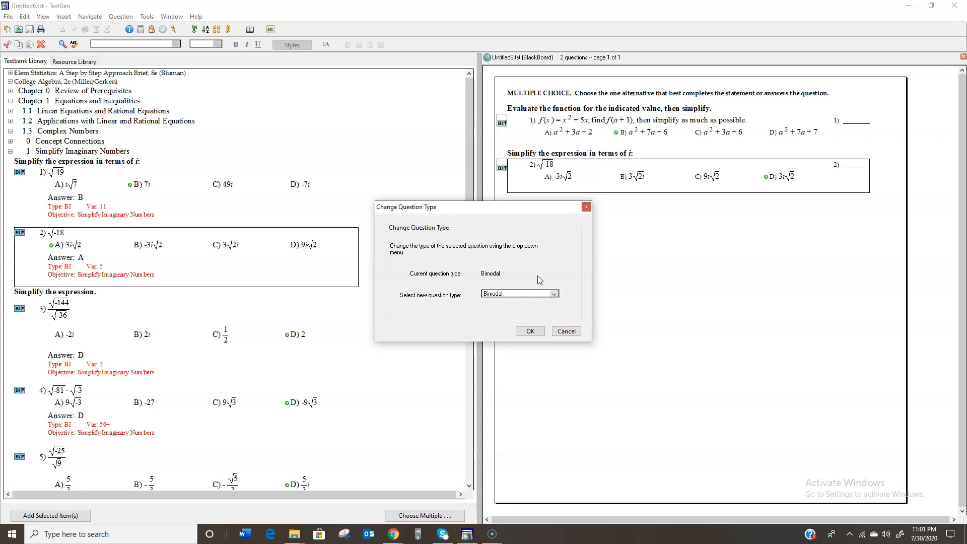
pyautogui.click(553, 294)
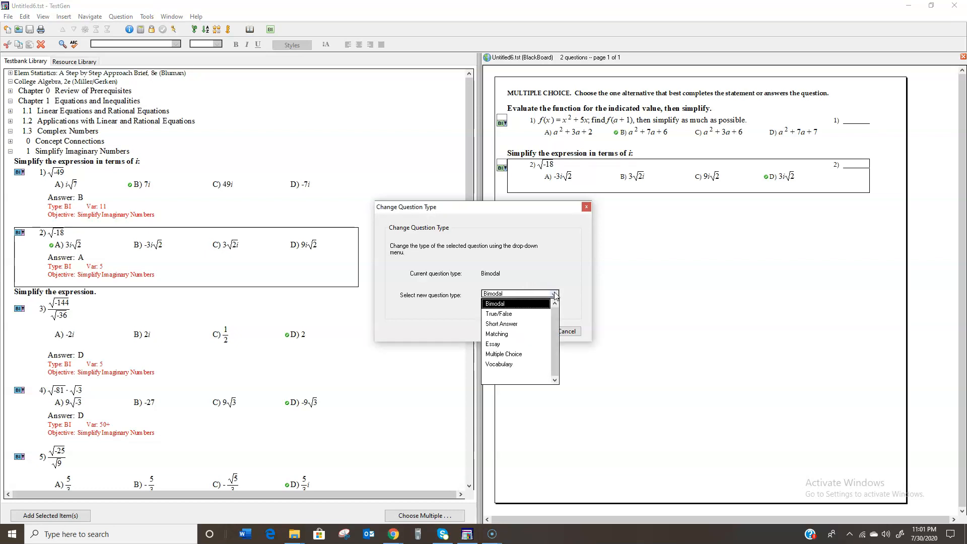
pyautogui.click(523, 324)
pyautogui.click(534, 331)
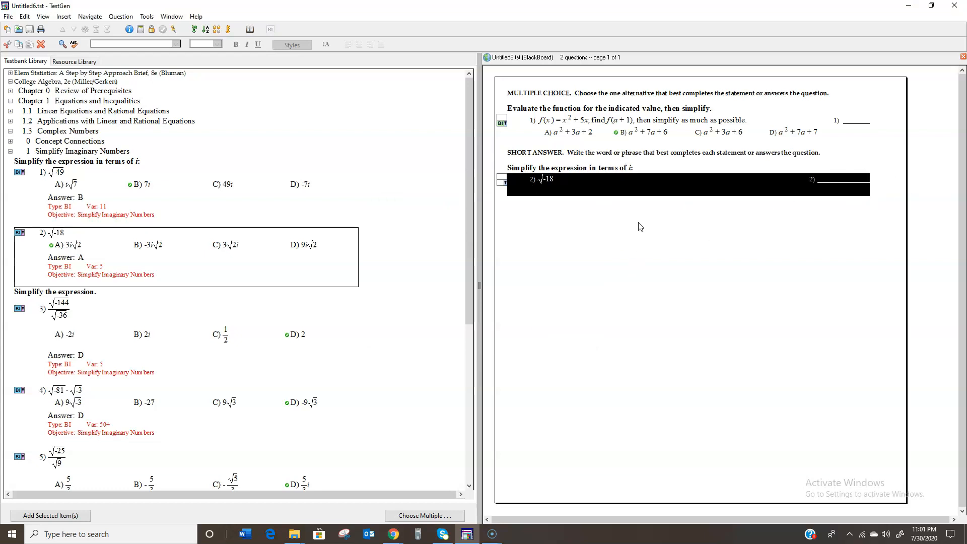
pyautogui.rightClick(505, 184)
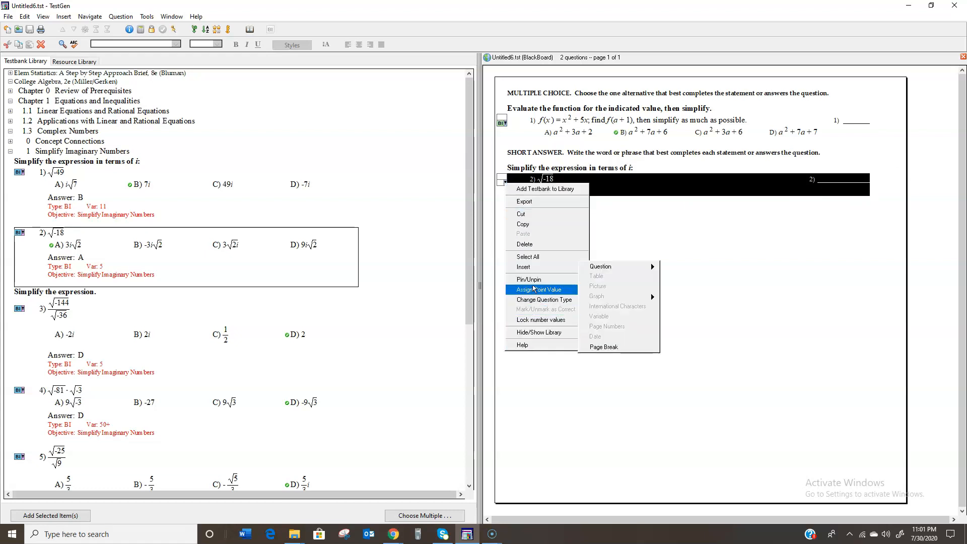
pyautogui.click(763, 321)
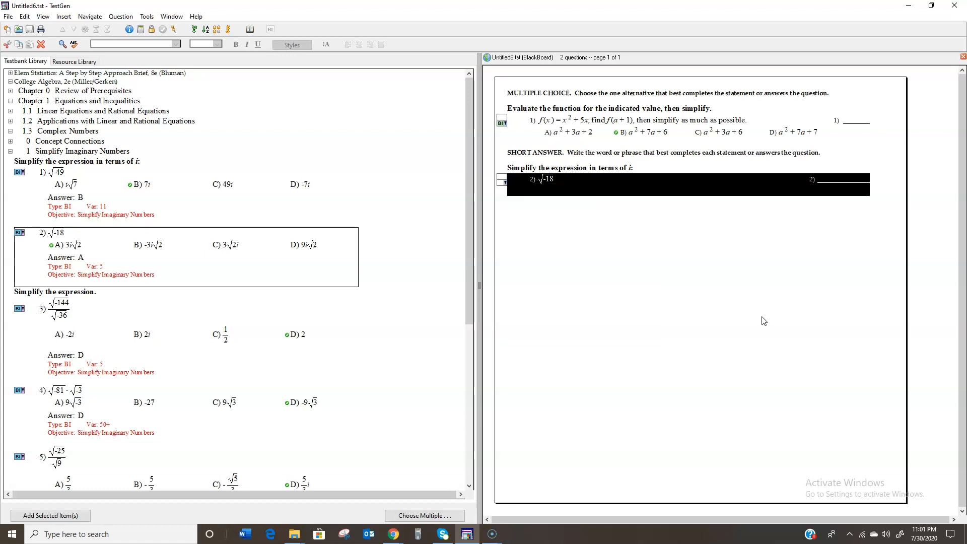
# Collapse section 1.3 in the testbank and expand section 2.4 to the Graph Linear Equations in Two Variables questions
pyautogui.click(407, 203)
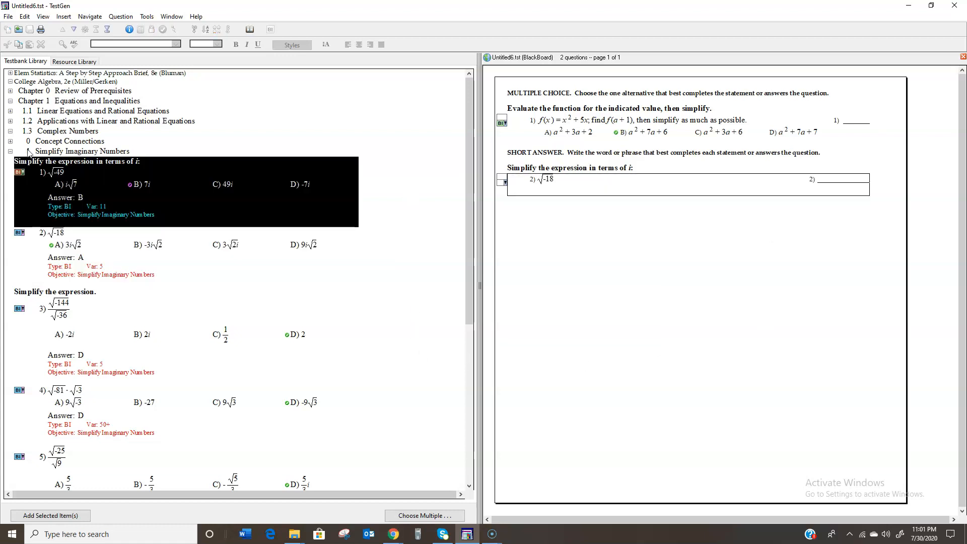
pyautogui.click(10, 151)
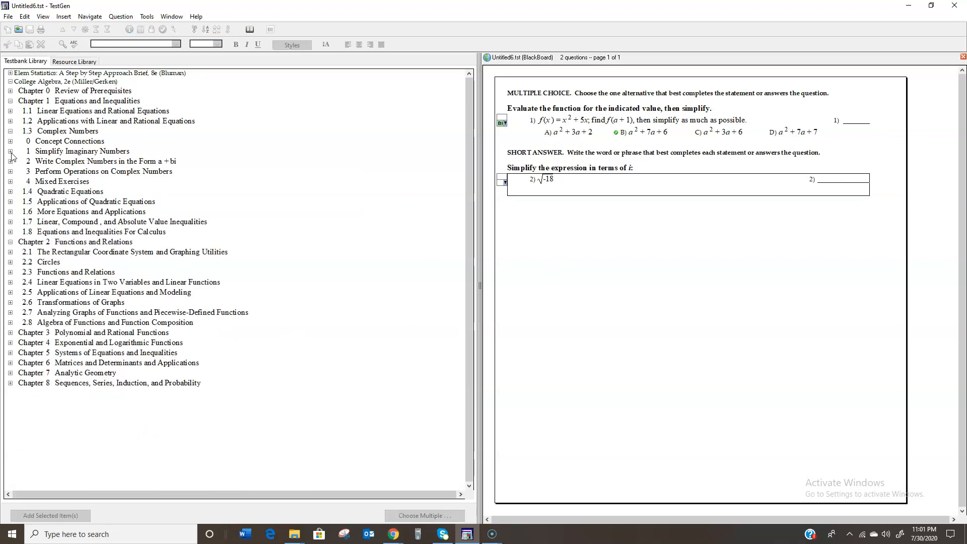
pyautogui.click(10, 131)
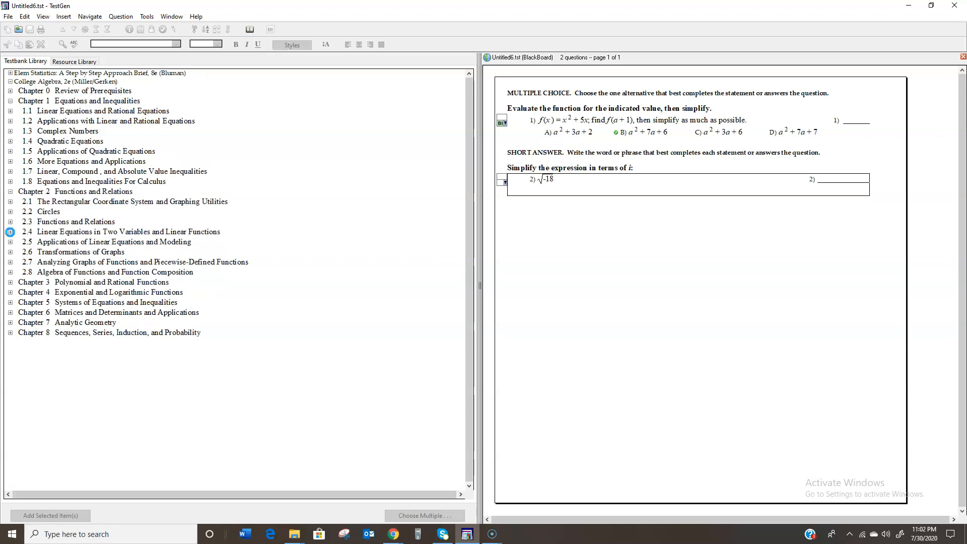
pyautogui.click(10, 231)
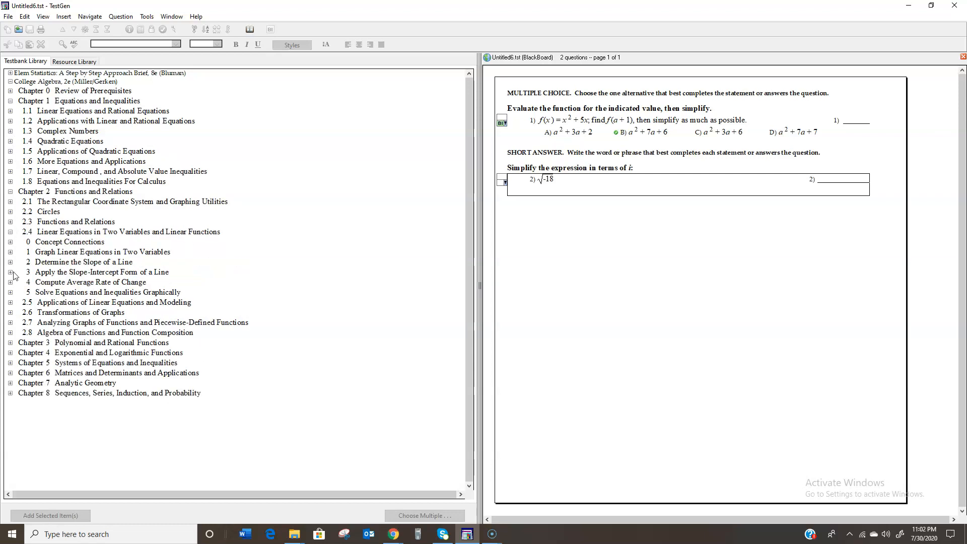
pyautogui.click(9, 252)
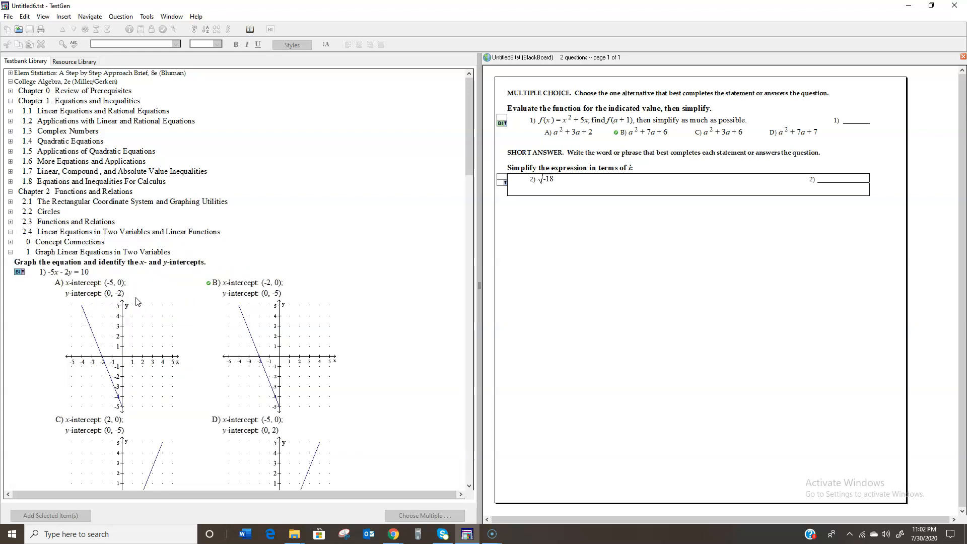
# Add question 1 of Graph Linear Equations in Two Variables, -5x - 2y = 10, to the test
pyautogui.scroll(-1, 147, 359)
pyautogui.scroll(-3, 146, 359)
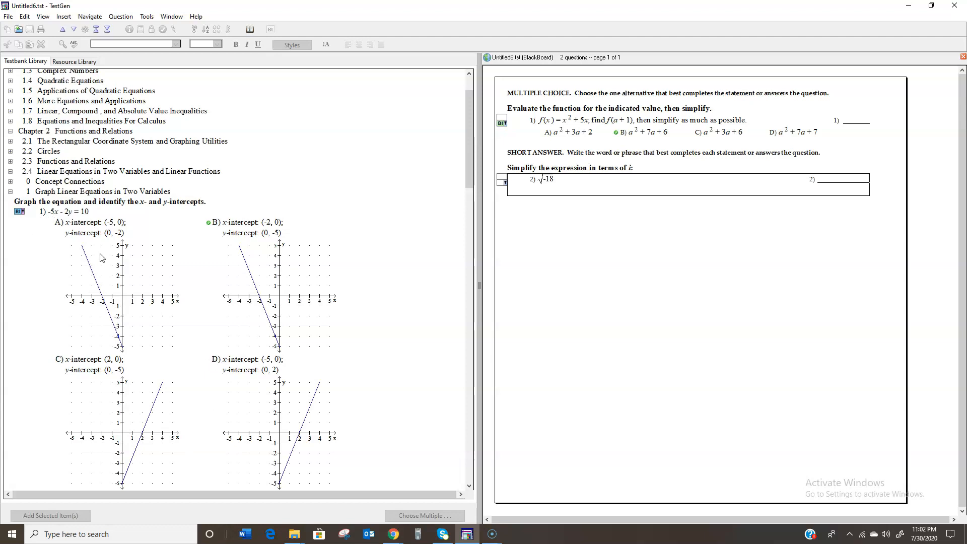
pyautogui.click(90, 264)
pyautogui.moveTo(53, 225); pyautogui.dragTo(630, 260)
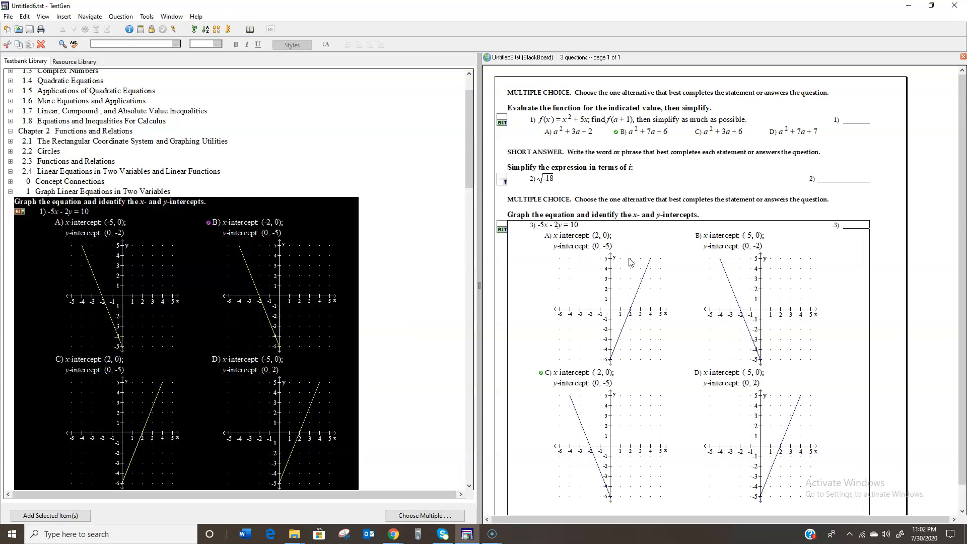
pyautogui.scroll(-3, 637, 365)
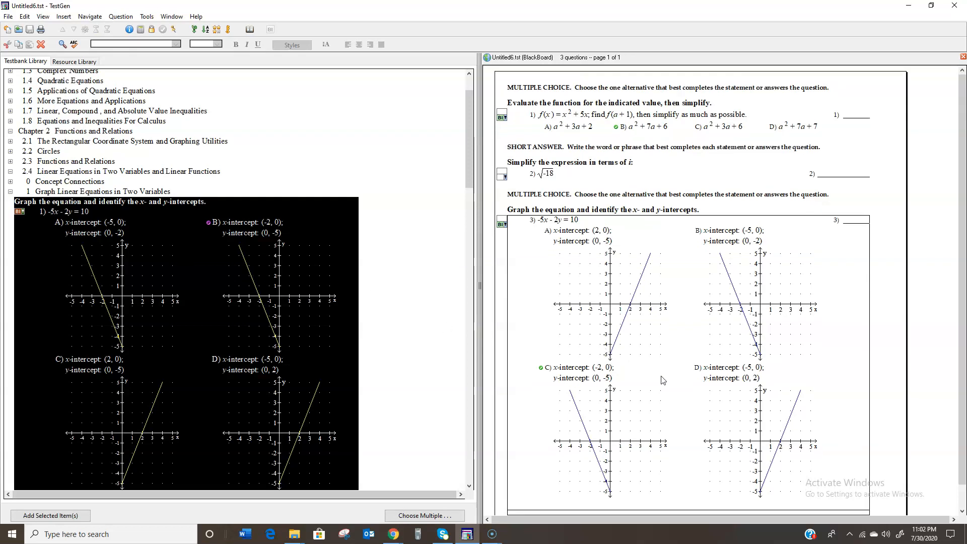
# Add the same intercept-graphing question to the test a second time as another version and compare both copies
pyautogui.click(386, 189)
pyautogui.click(64, 255)
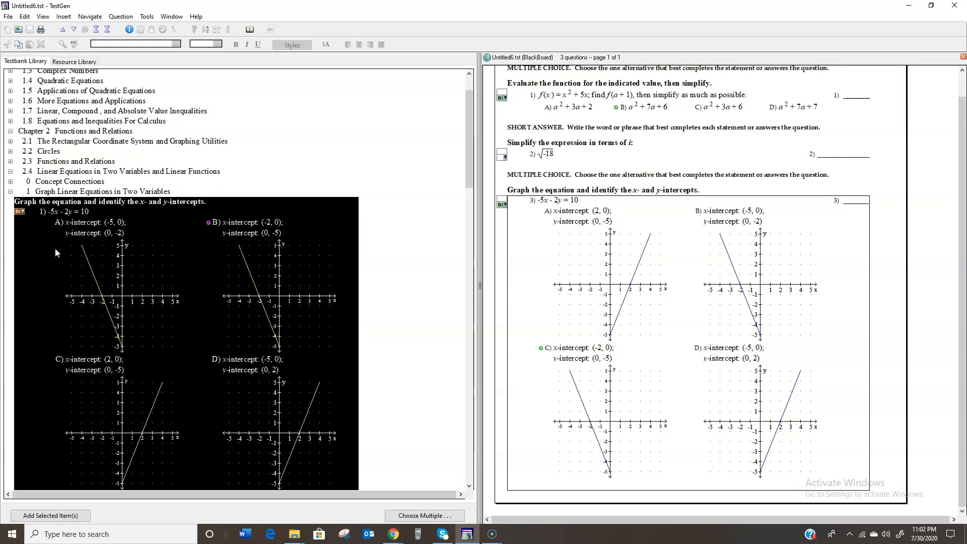
pyautogui.click(50, 515)
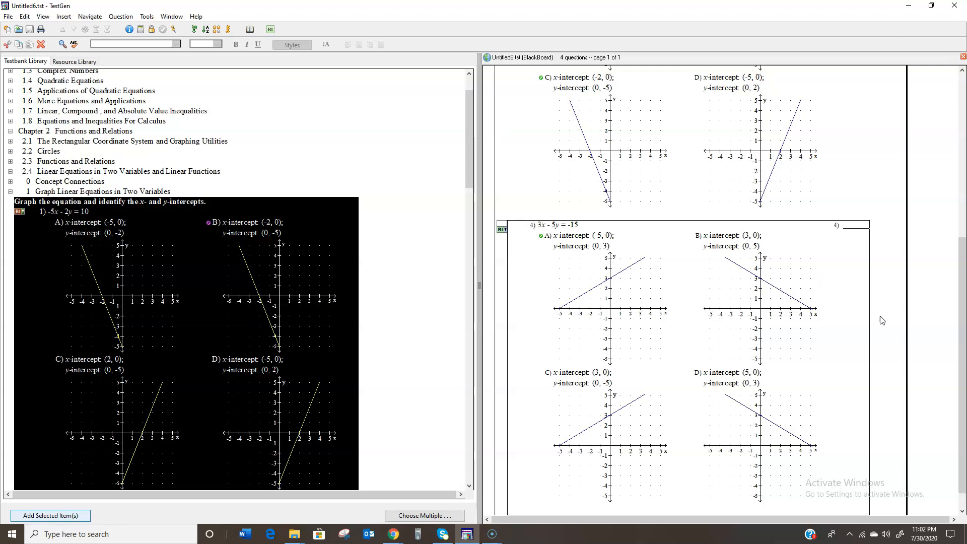
pyautogui.scroll(1, 882, 321)
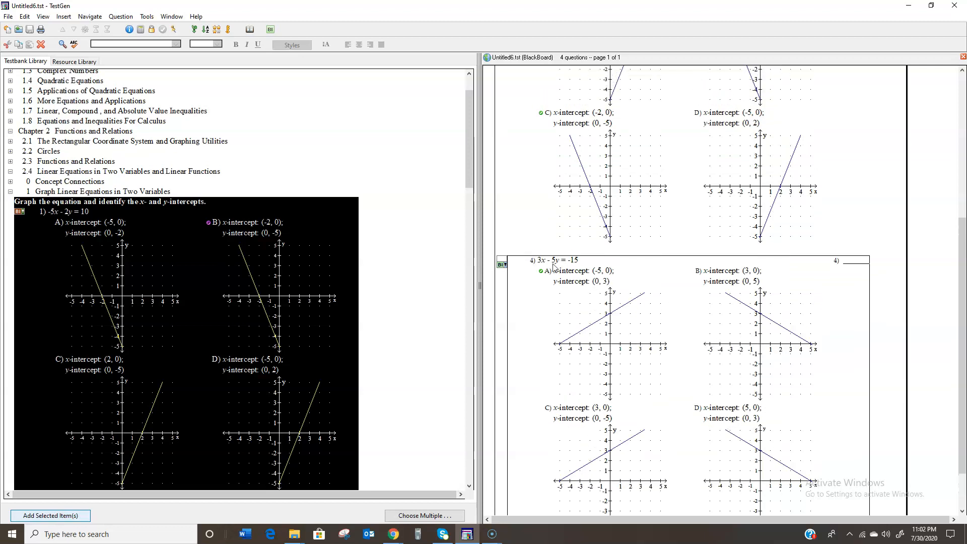
pyautogui.scroll(5, 761, 321)
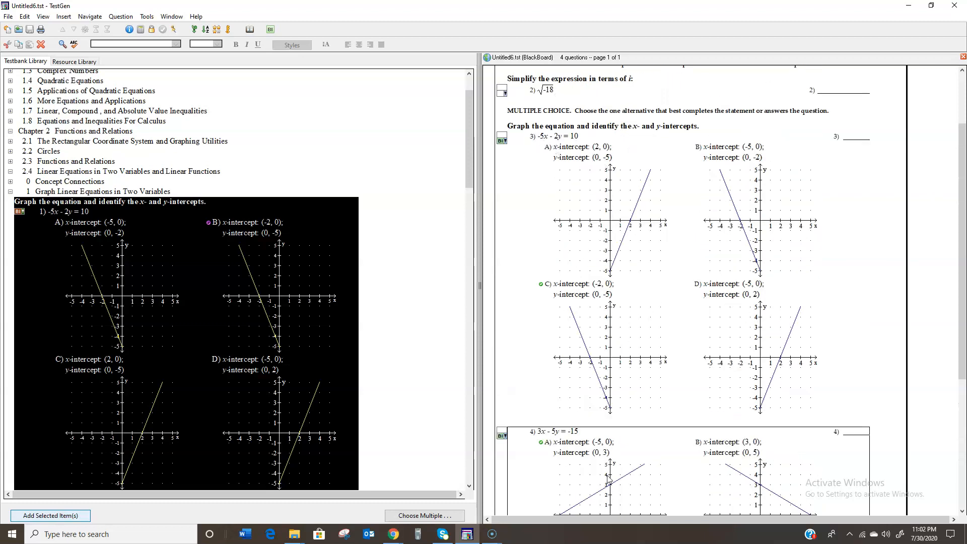
pyautogui.click(528, 383)
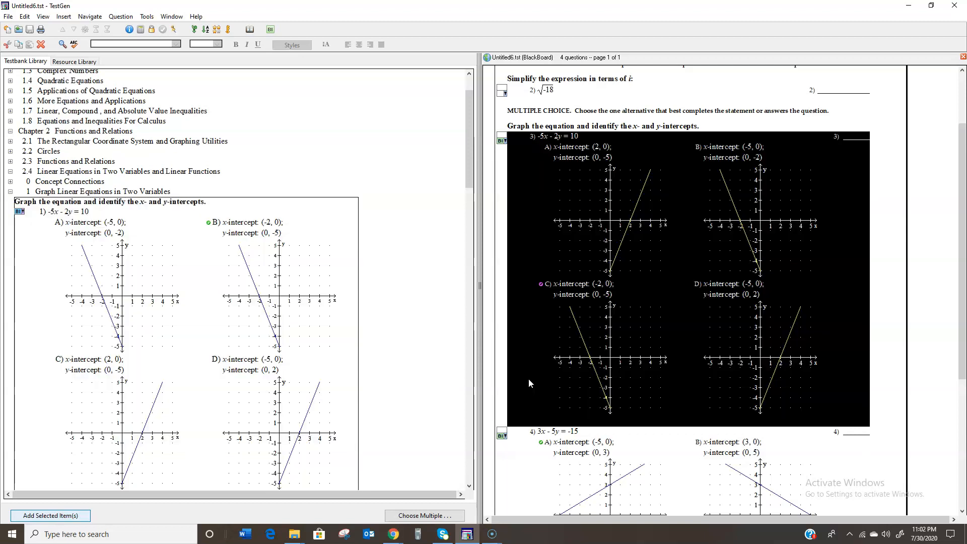
pyautogui.click(886, 399)
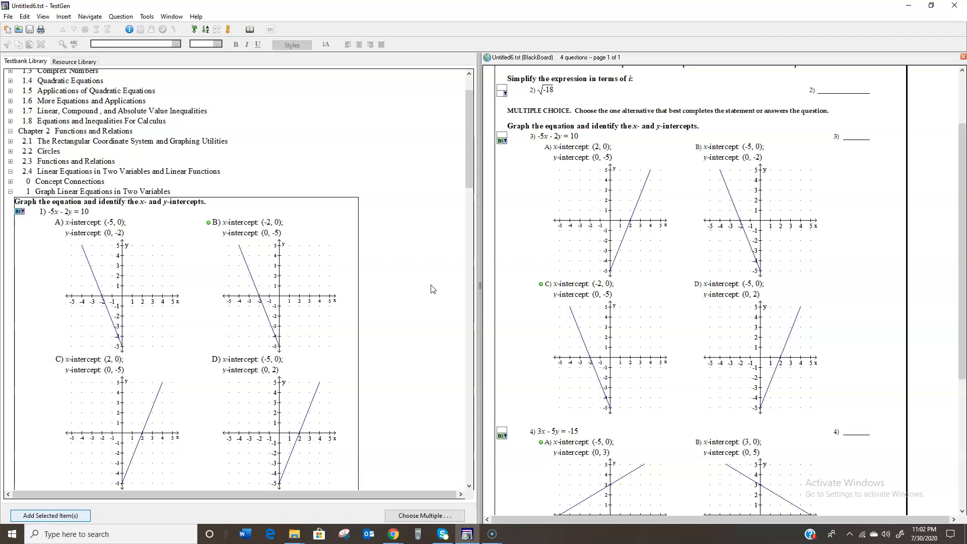
pyautogui.scroll(-5, 821, 336)
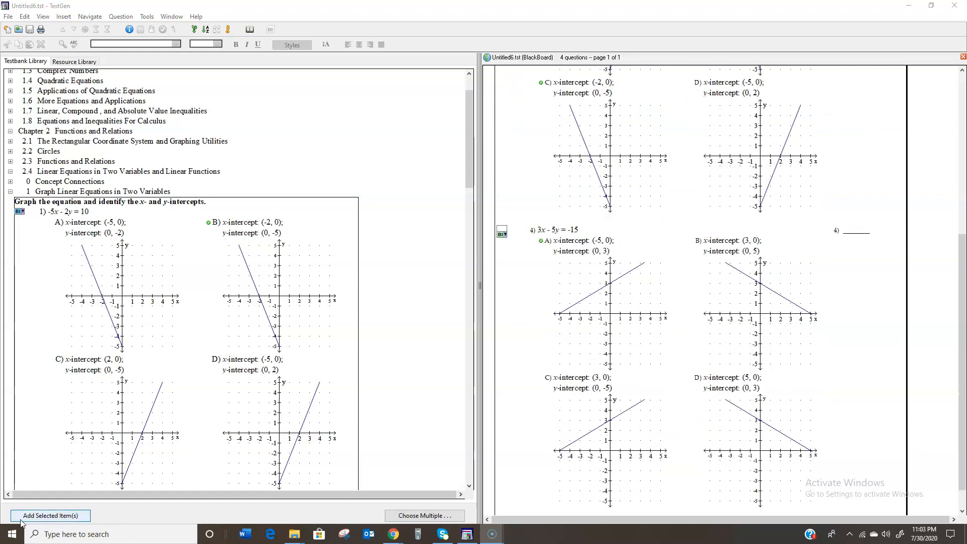
pyautogui.scroll(2, 708, 393)
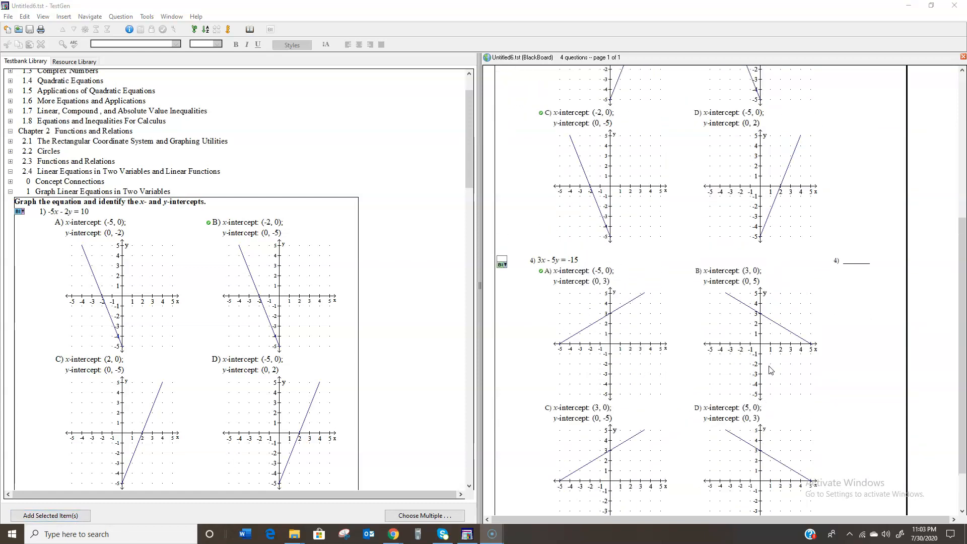
pyautogui.scroll(5, 768, 370)
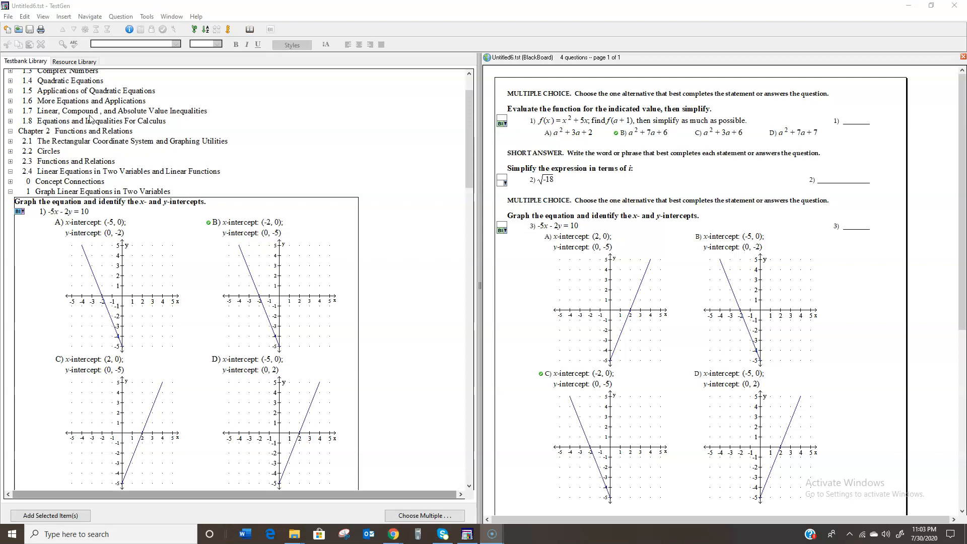
# Try to export the test to Blackboard 6.x-9.x with the question pool name Practice Exam, and review the issues report
pyautogui.click(8, 18)
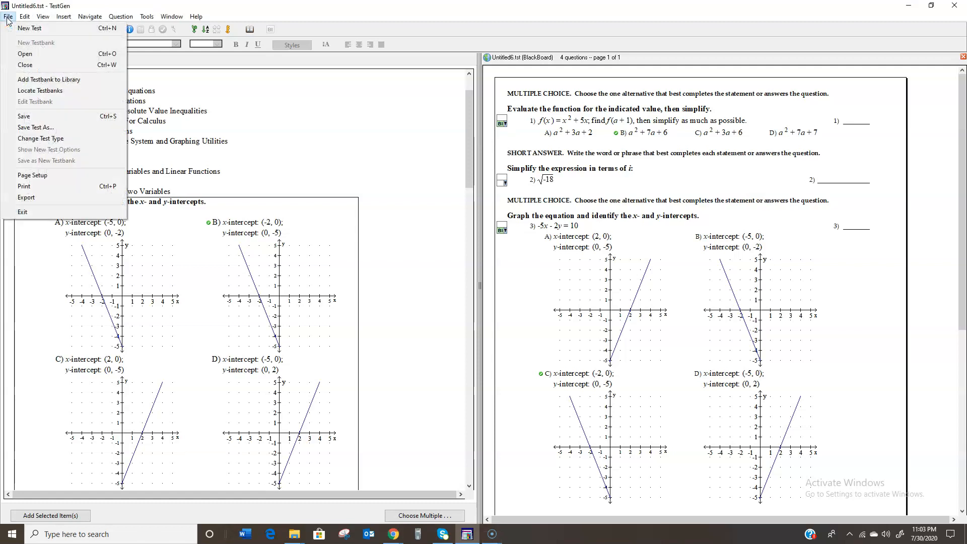
pyautogui.click(29, 197)
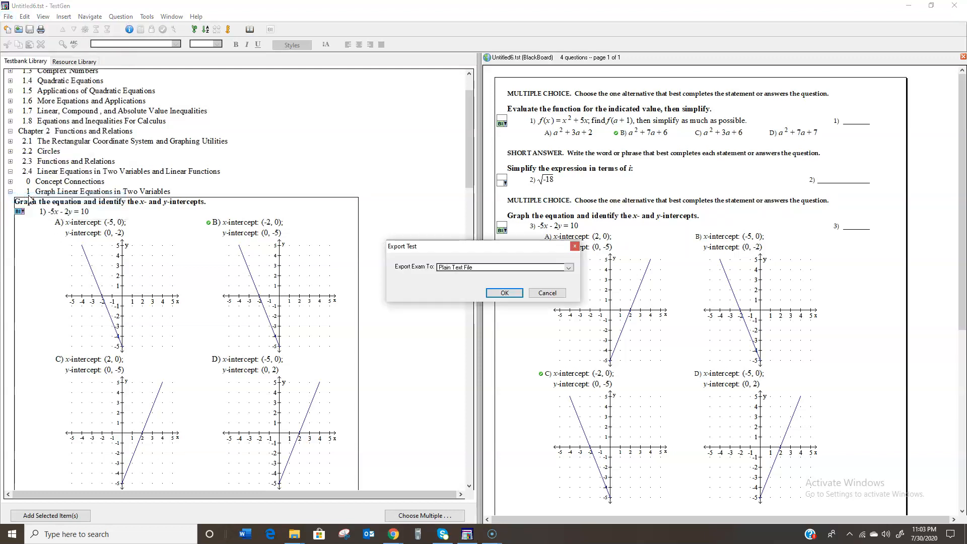
pyautogui.click(456, 269)
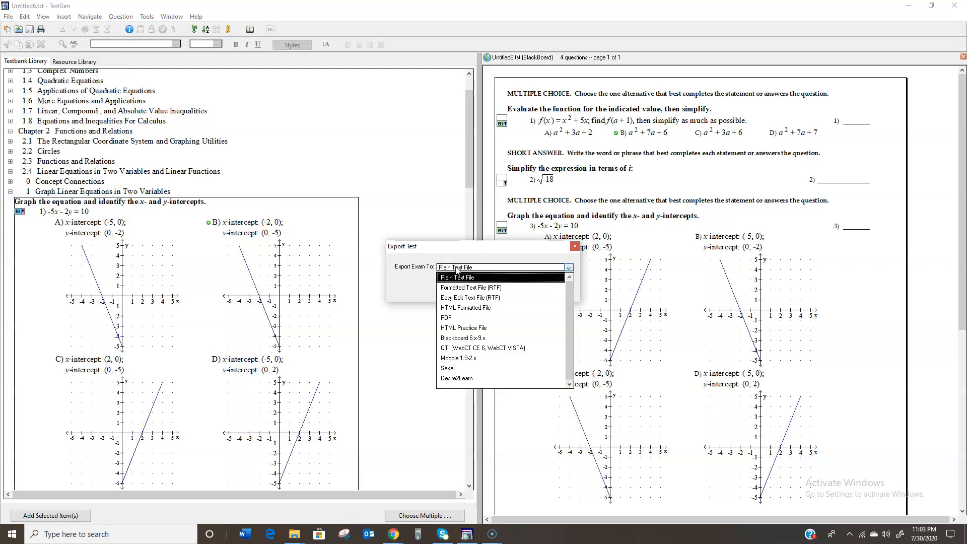
pyautogui.click(463, 338)
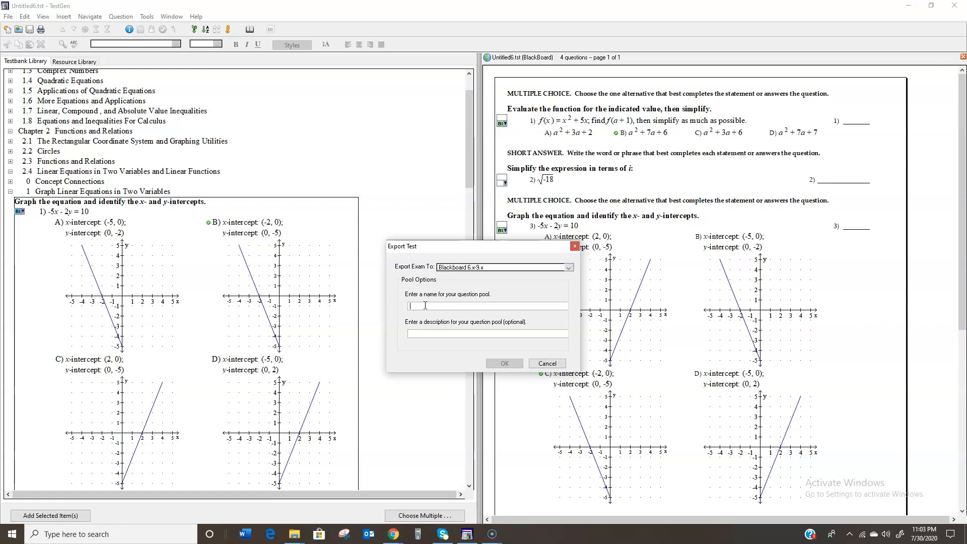
pyautogui.write('Practice Exam')
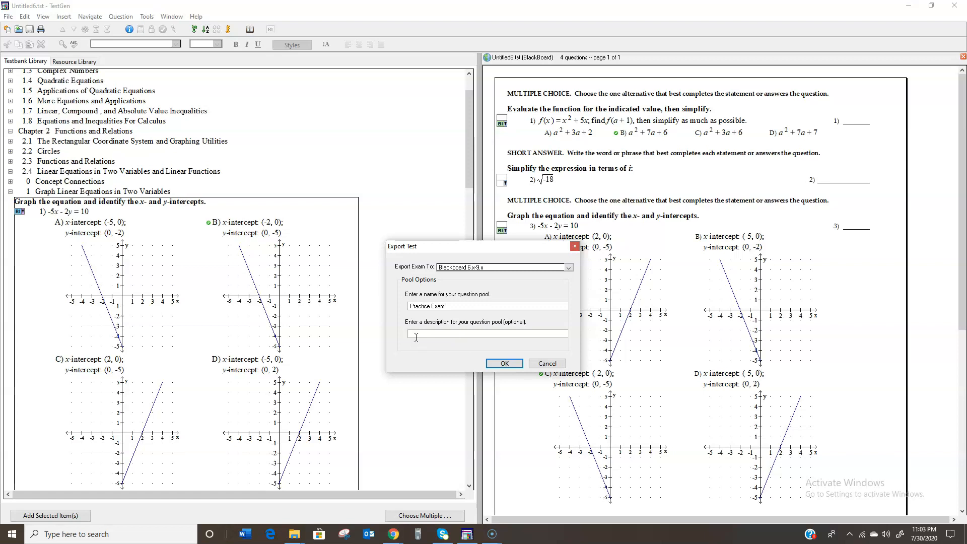
pyautogui.click(504, 364)
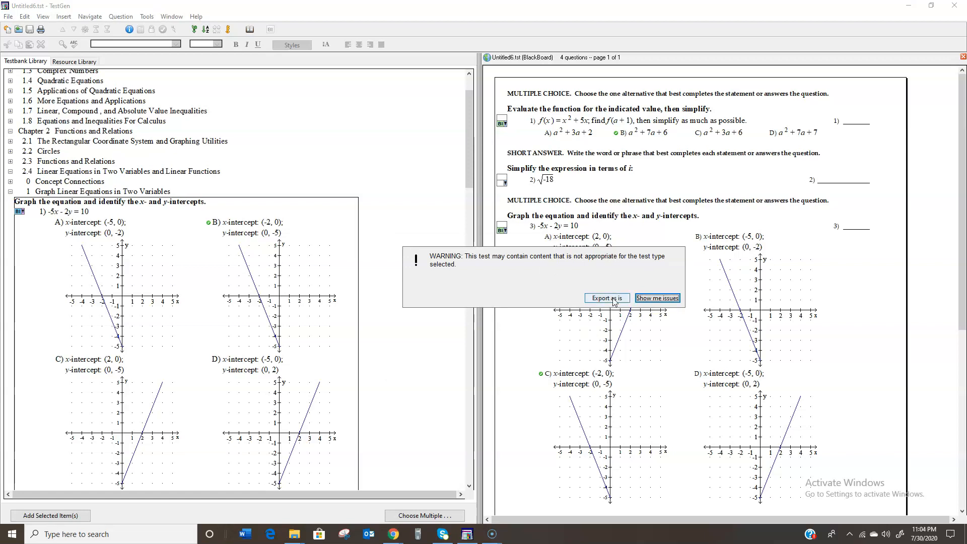
pyautogui.click(661, 298)
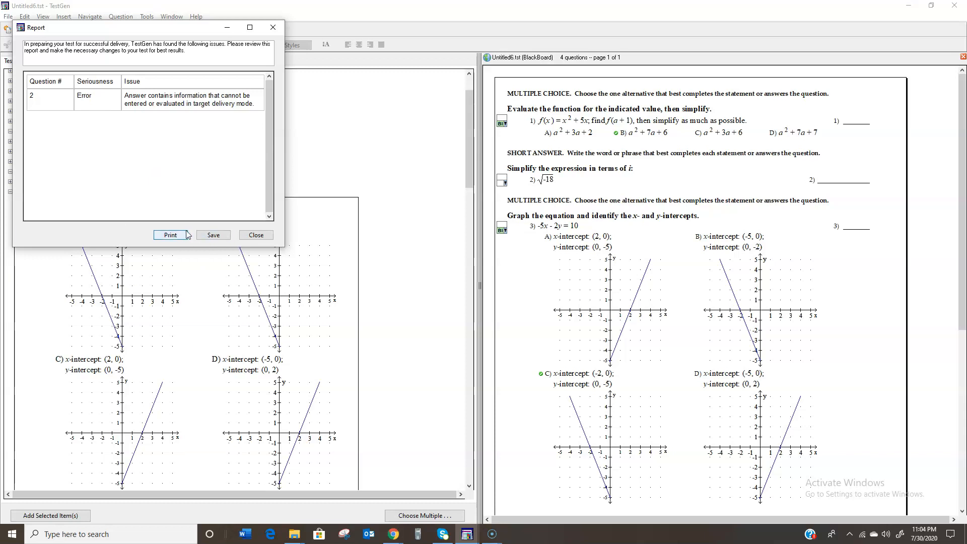
pyautogui.click(255, 235)
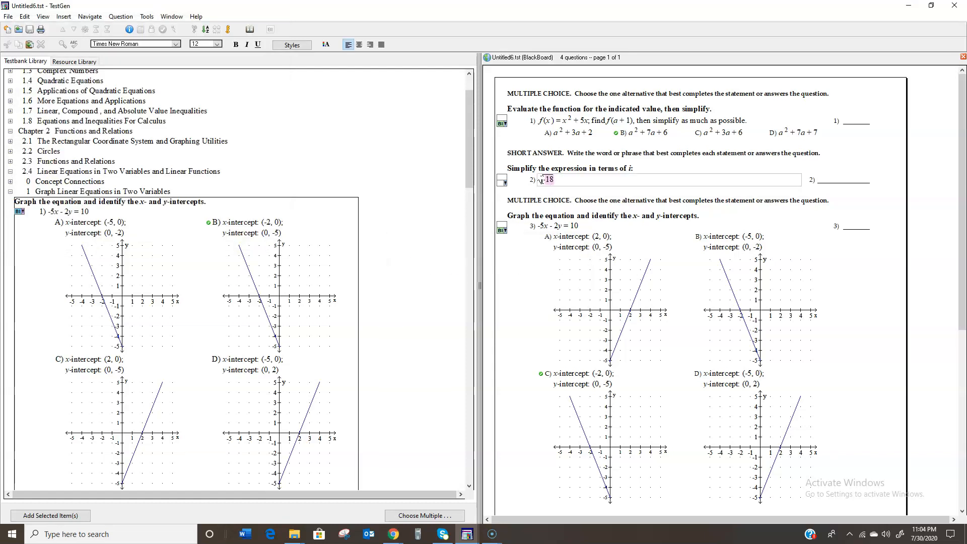
# Change the question type of test question 2, the √-18 expression, to Multiple Choice
pyautogui.click(520, 187)
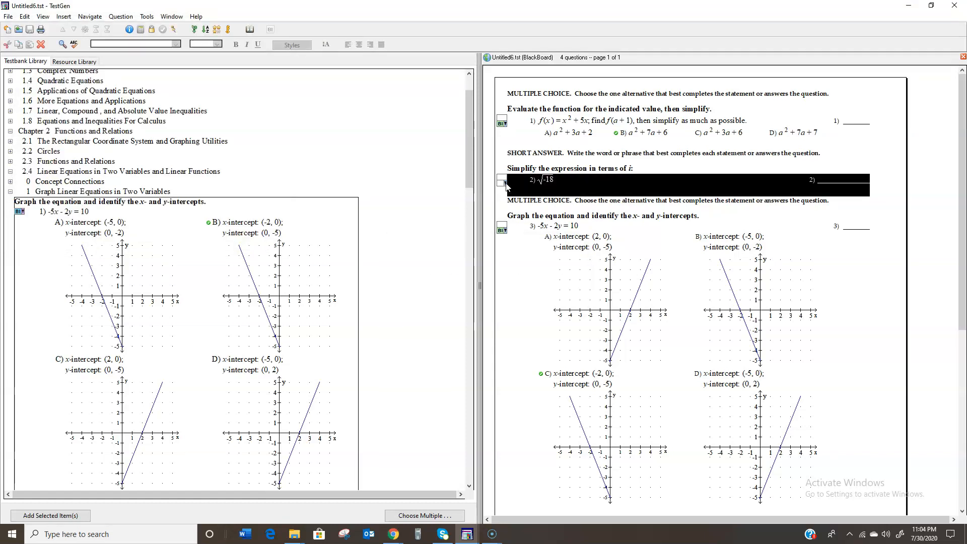
pyautogui.rightClick(506, 184)
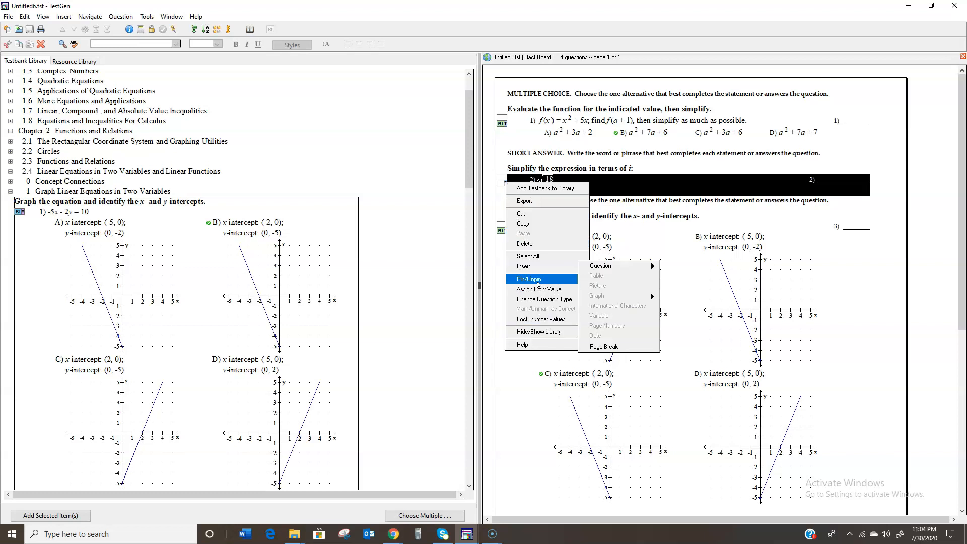
pyautogui.click(538, 299)
pyautogui.click(539, 294)
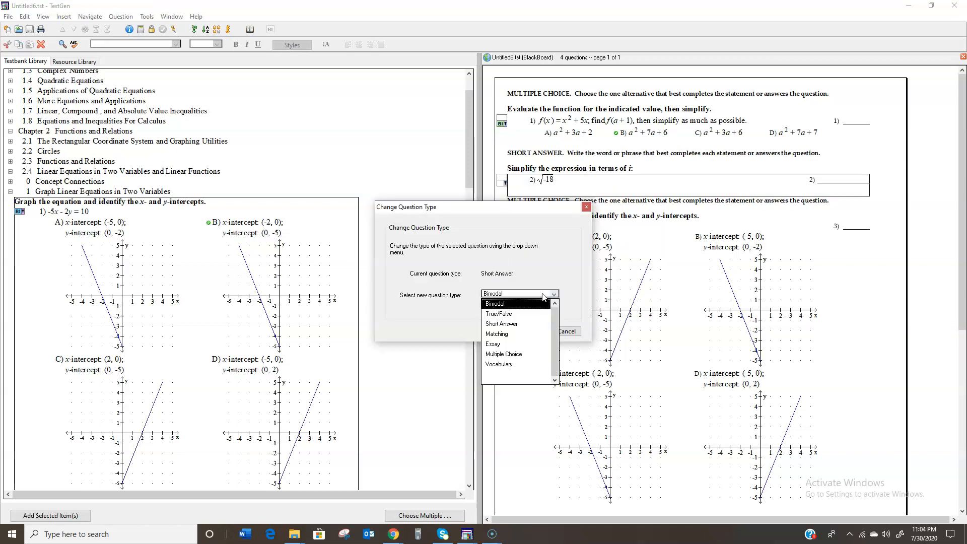
pyautogui.click(509, 354)
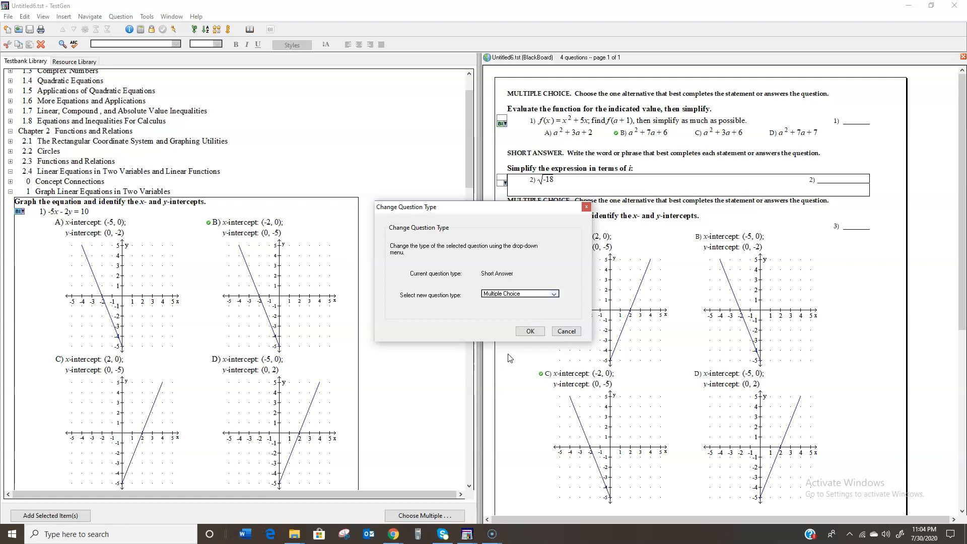
pyautogui.click(534, 331)
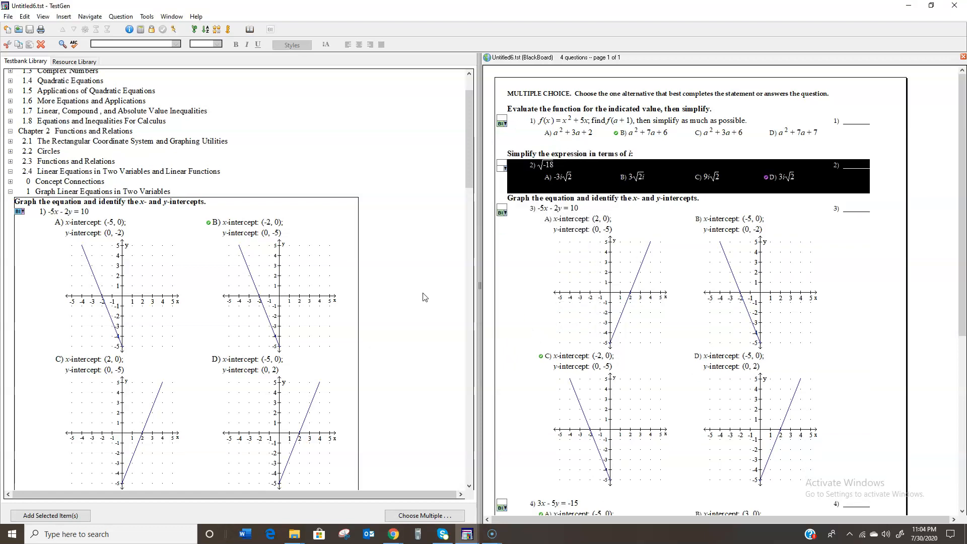
# Export the test to Blackboard 6.x-9.x with the question pool name Practice Test
pyautogui.click(8, 18)
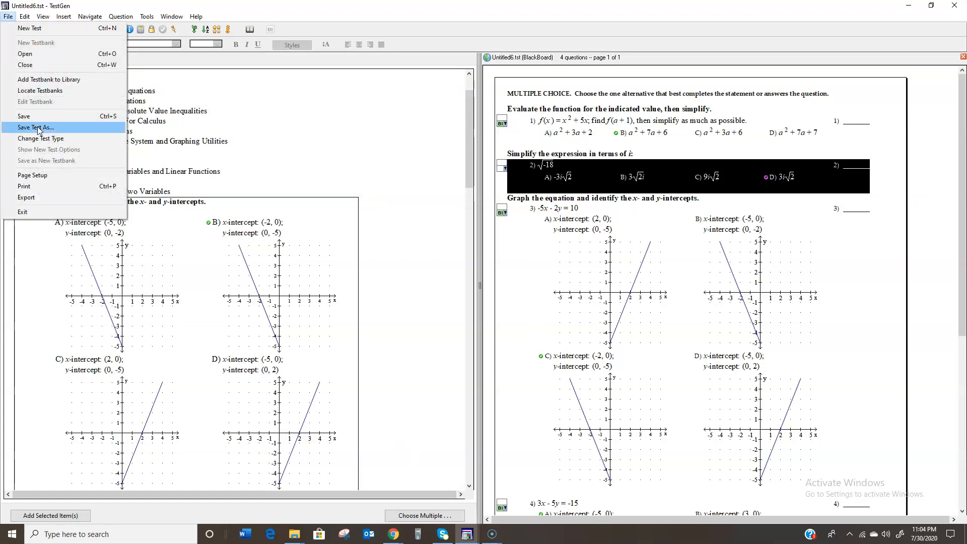
pyautogui.click(35, 197)
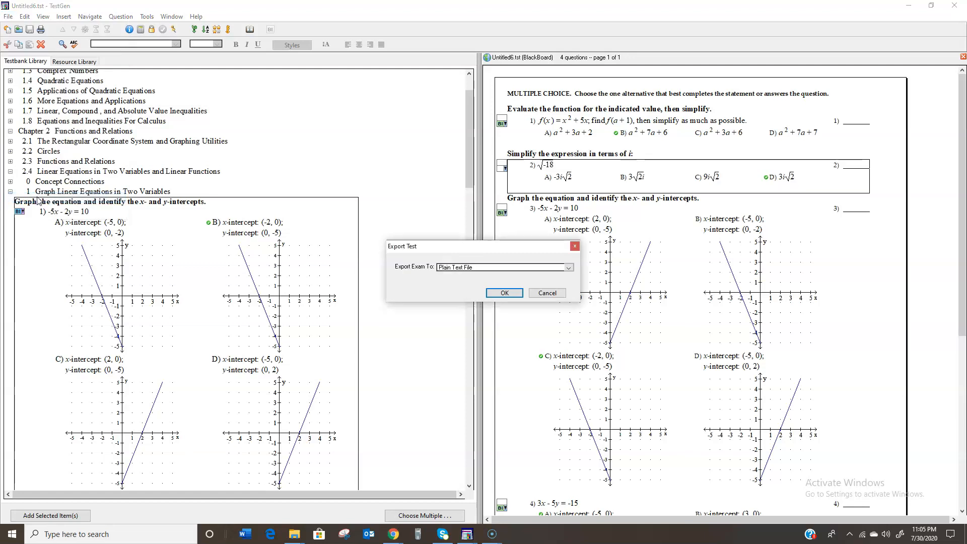
pyautogui.click(480, 267)
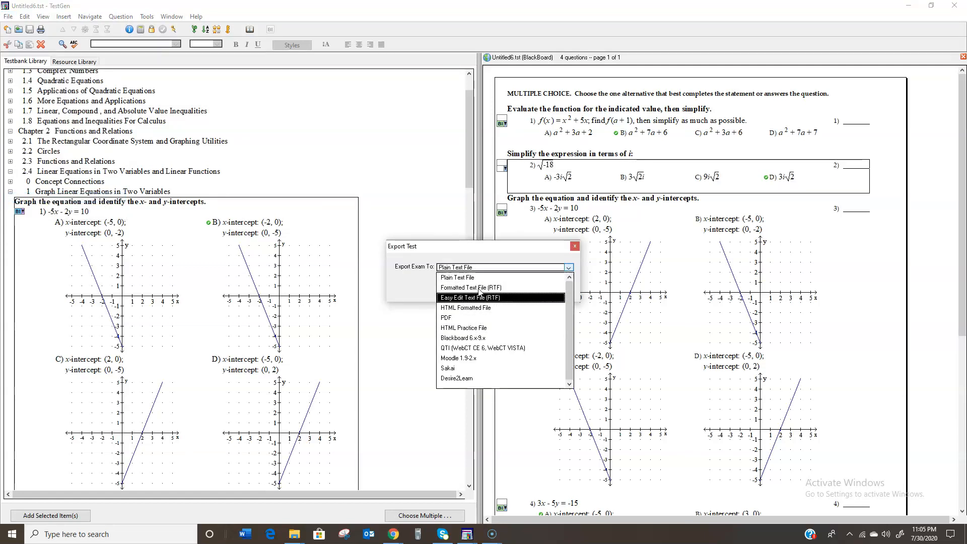
pyautogui.click(476, 337)
pyautogui.click(435, 306)
pyautogui.write('Practice Test')
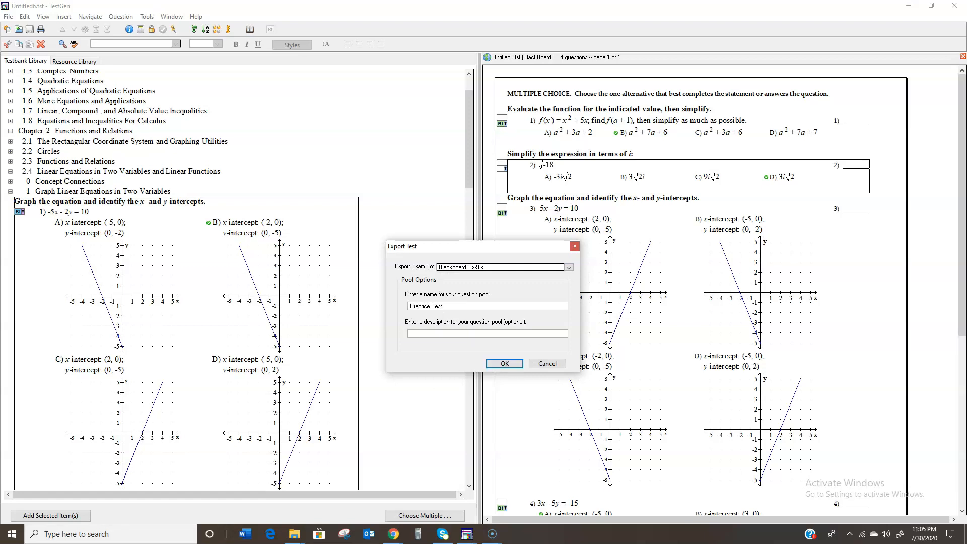
pyautogui.press('Return')
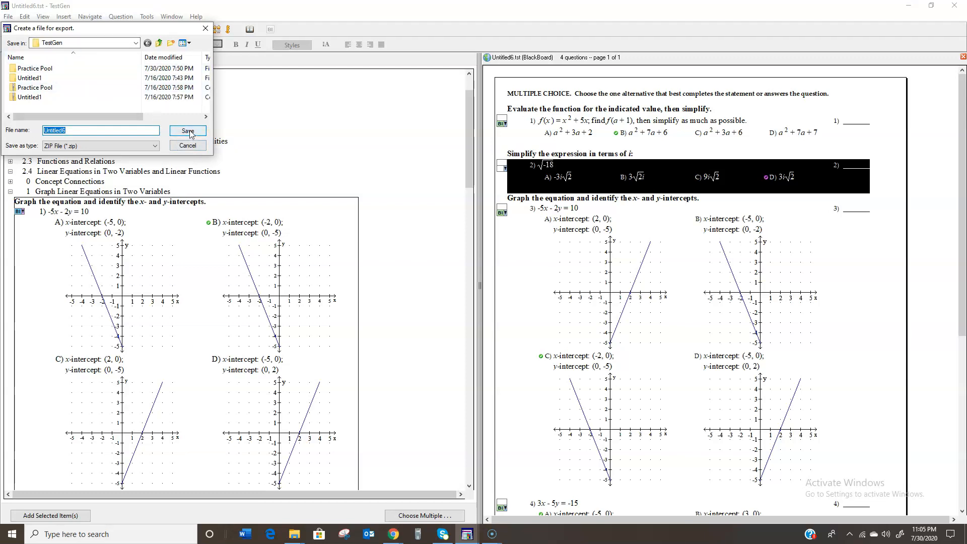
# Save the export as a ZIP file named TestGen Practice in the TestGen folder
pyautogui.write('Te')
pyautogui.press('BackSpace')
pyautogui.press('BackSpace')
pyautogui.write('TestGen Pr')
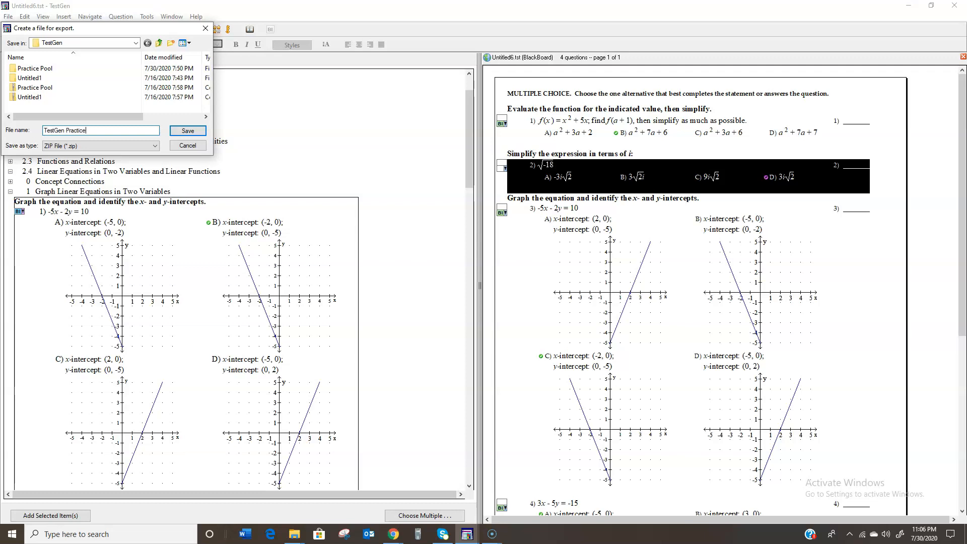
pyautogui.write('actice')
pyautogui.click(186, 131)
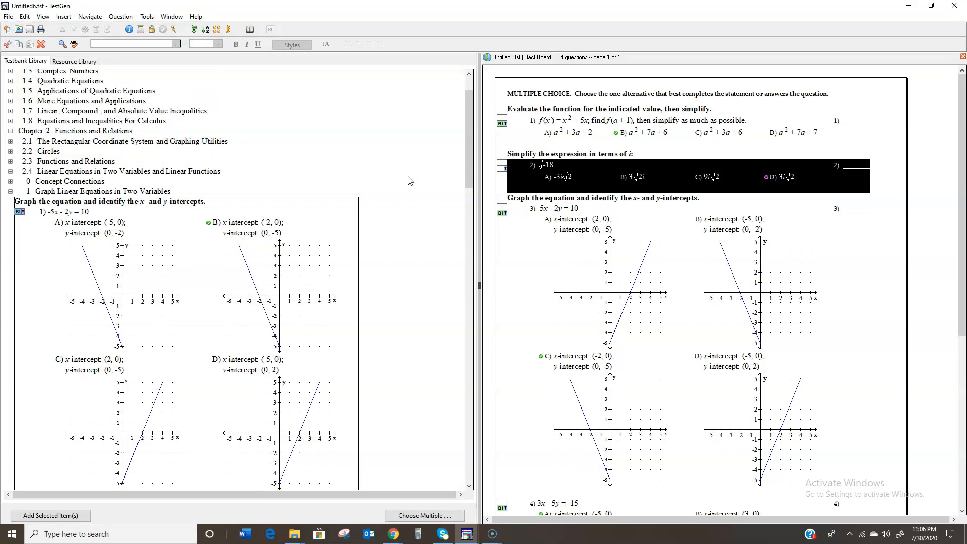
# Minimize the TestGen window and close the leftover issues report without saving it
pyautogui.click(909, 6)
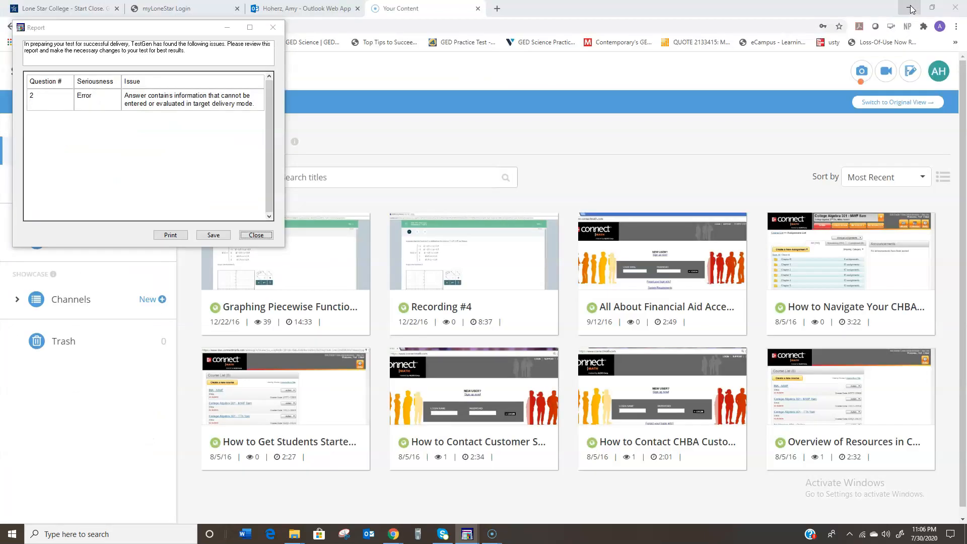
pyautogui.click(275, 28)
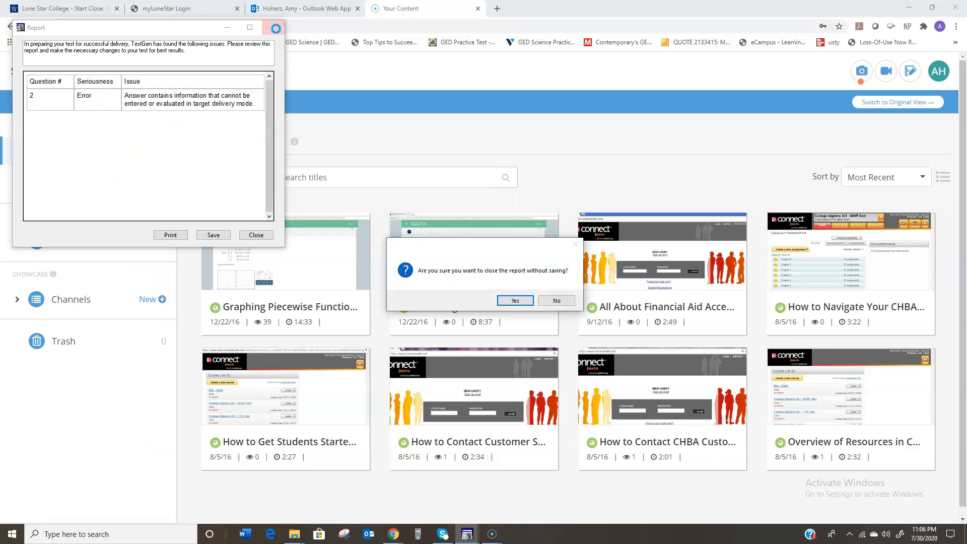
pyautogui.click(515, 301)
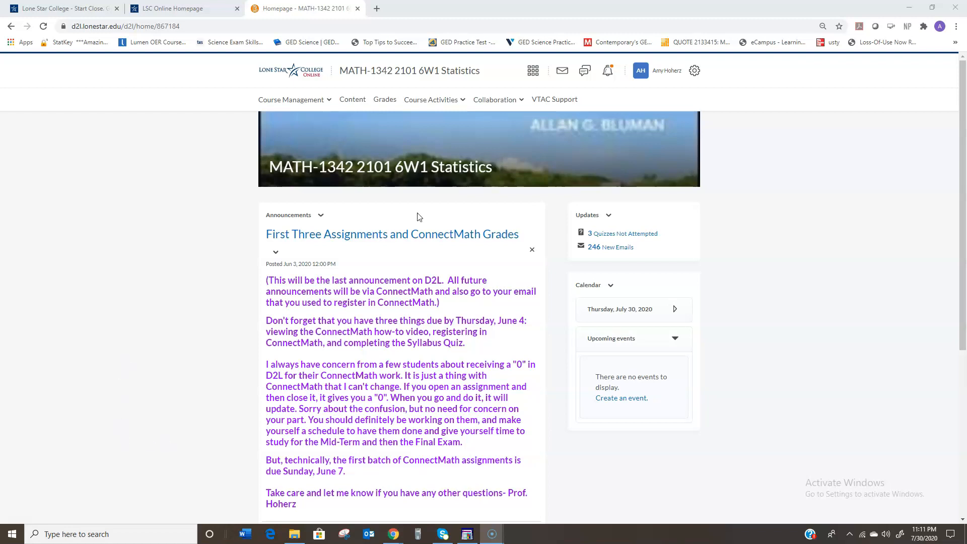
# Open the Import/Export/Copy Components page of the MATH-1342 2101 6W1 Statistics course in D2L
pyautogui.click(695, 72)
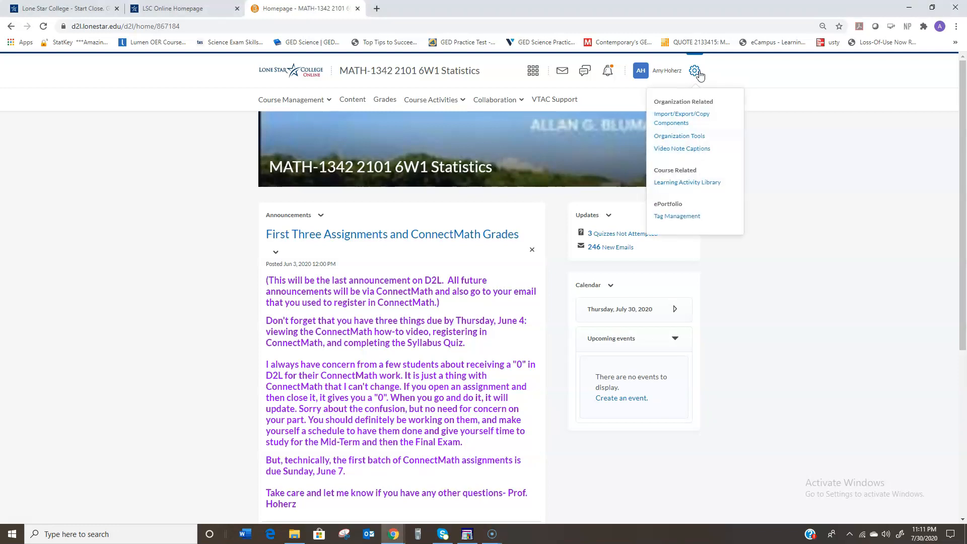
pyautogui.click(695, 72)
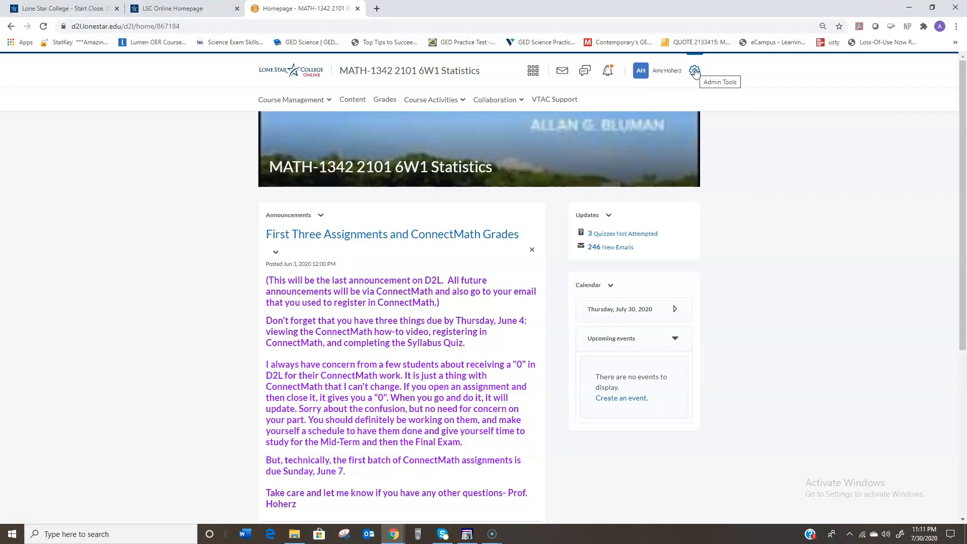
pyautogui.click(695, 73)
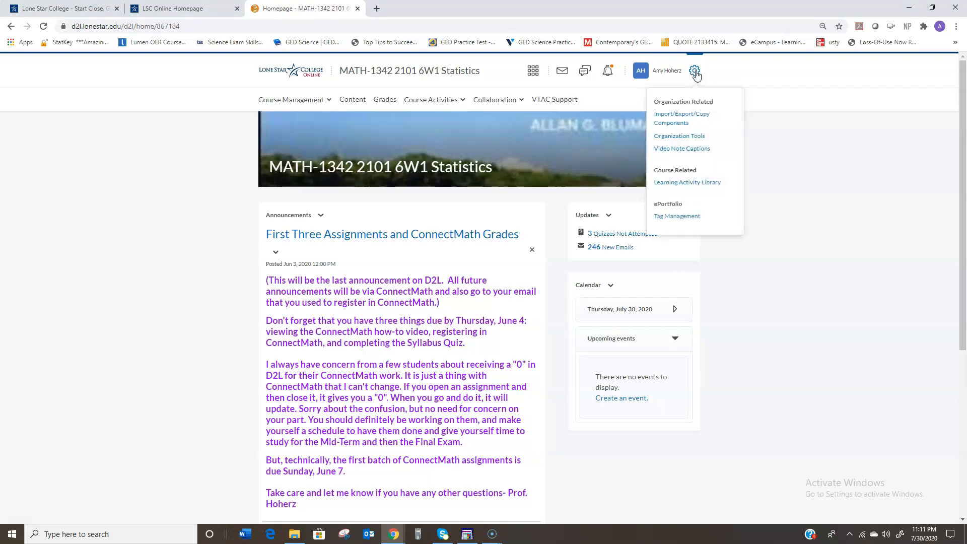
pyautogui.click(676, 124)
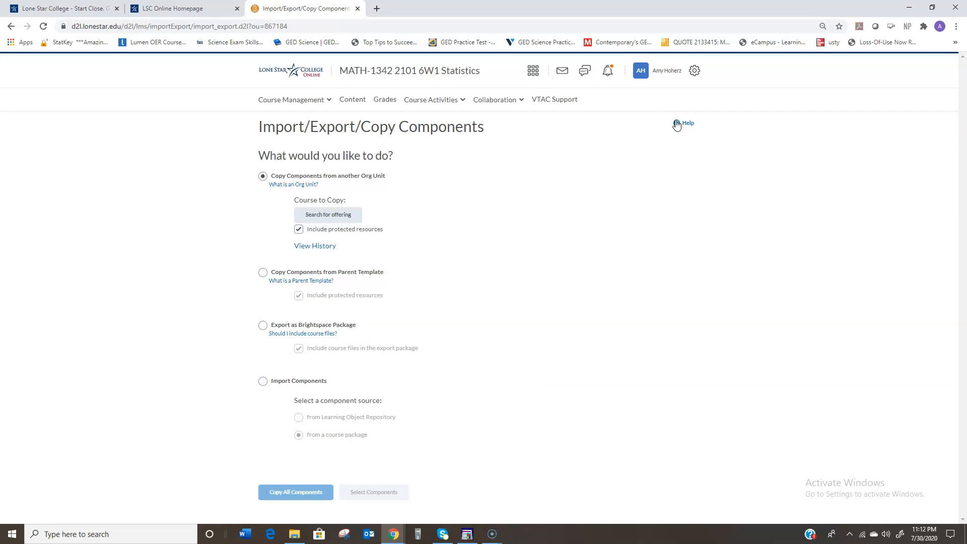
# Start importing components from a course package and open the file picker for the package upload
pyautogui.click(263, 382)
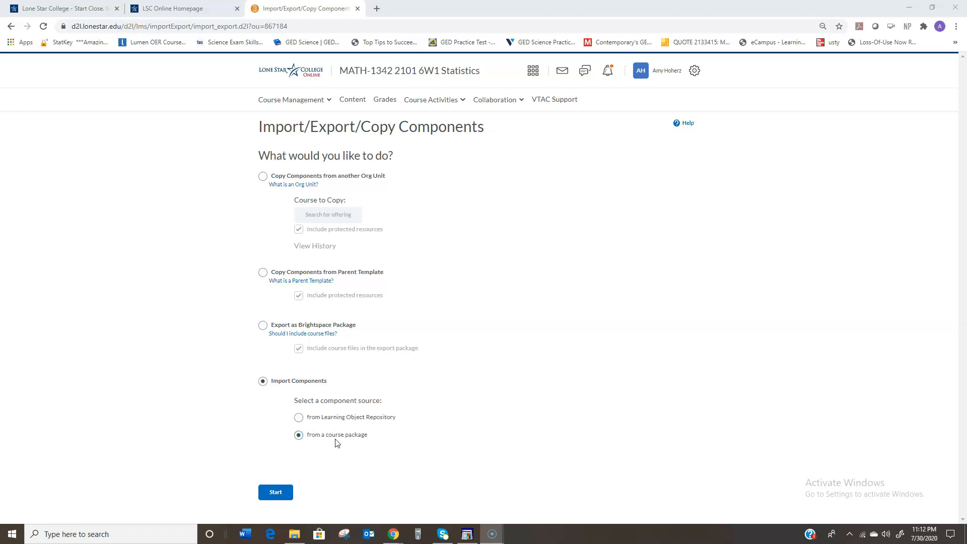
pyautogui.click(271, 494)
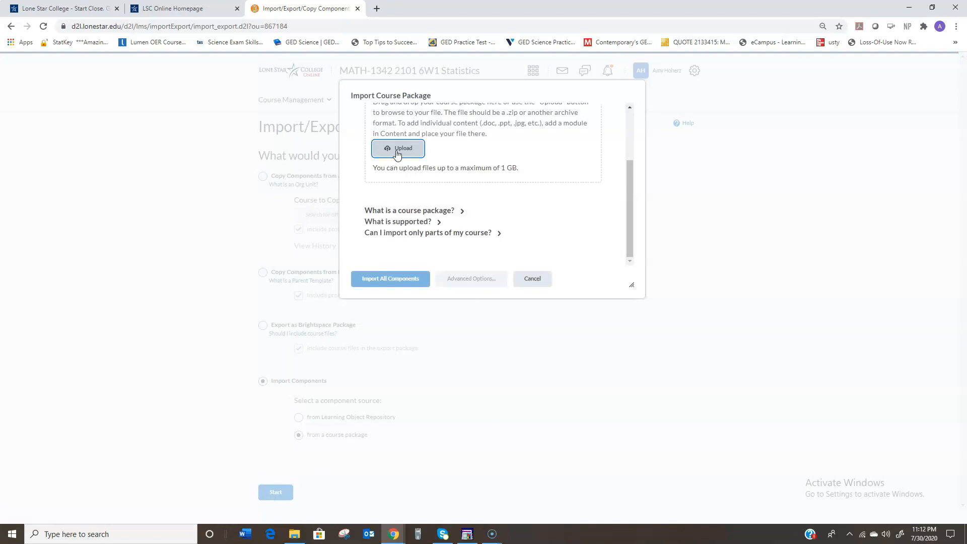
pyautogui.click(400, 153)
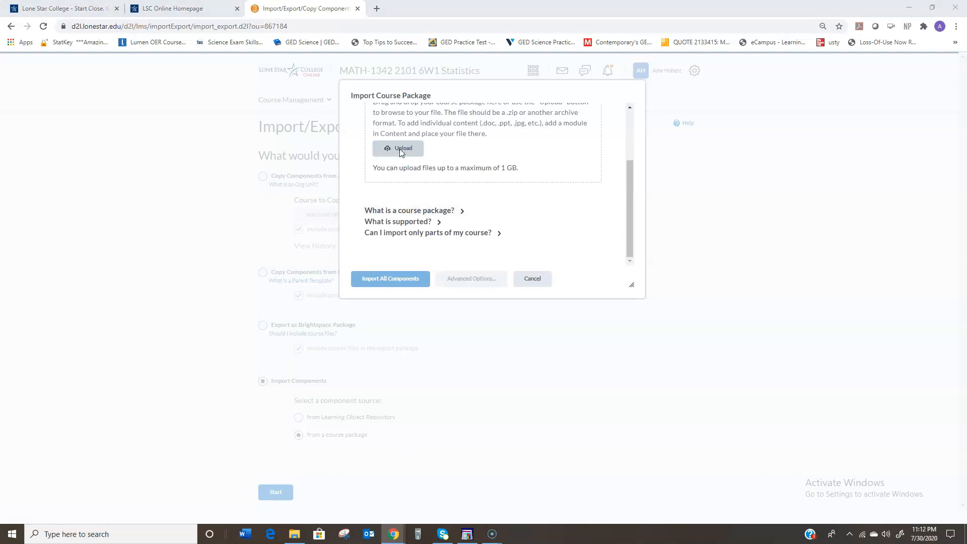
pyautogui.click(400, 150)
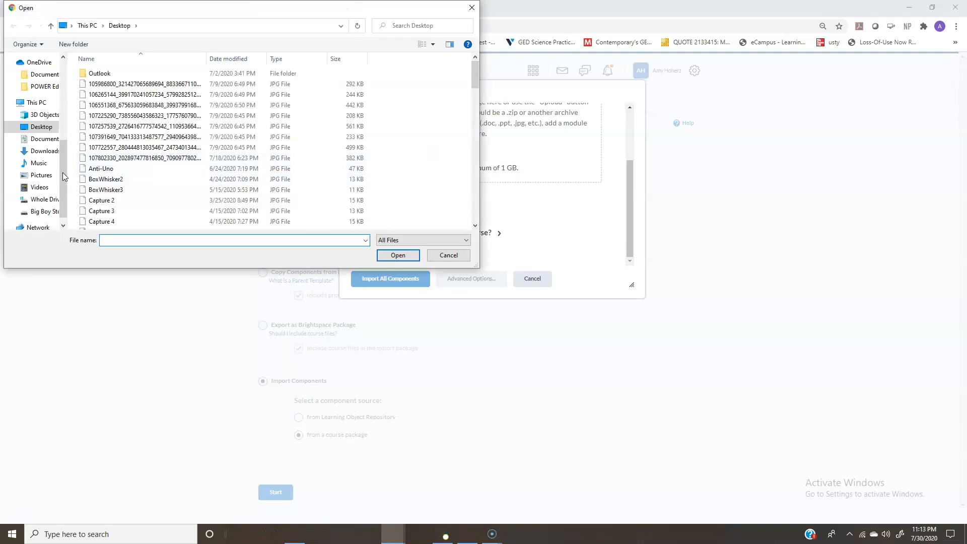
# Upload the recent TestGen Practice ZIP file as the course package and import all of its components
pyautogui.scroll(5, 62, 172)
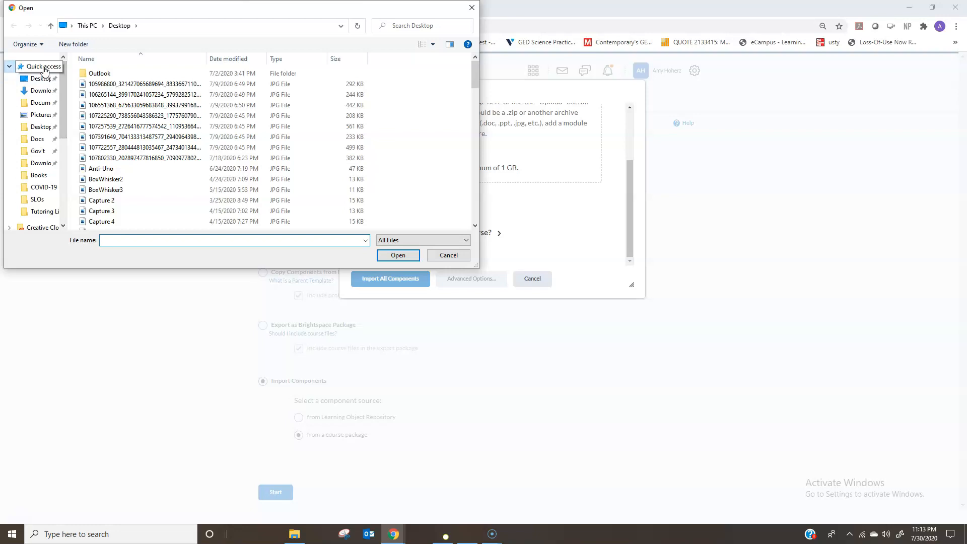
pyautogui.click(43, 67)
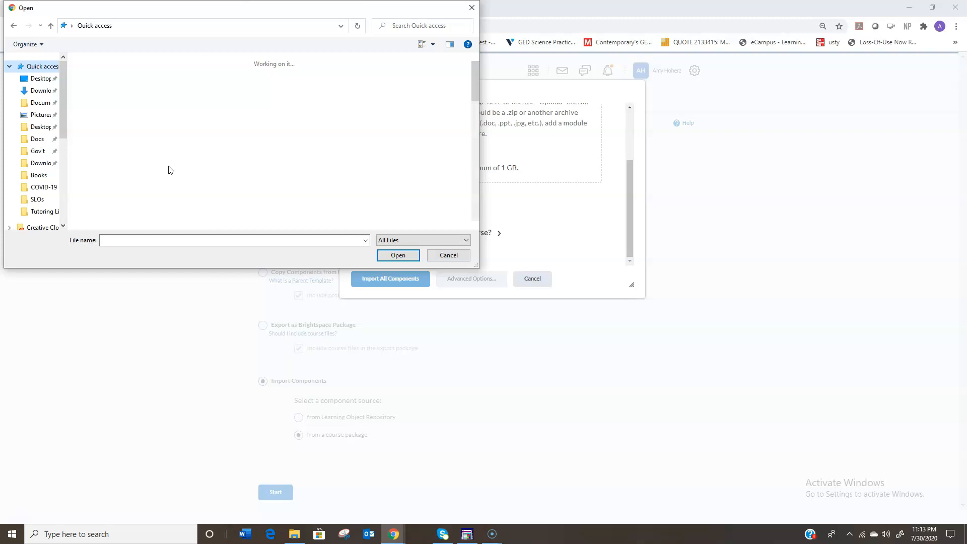
pyautogui.scroll(-3, 168, 169)
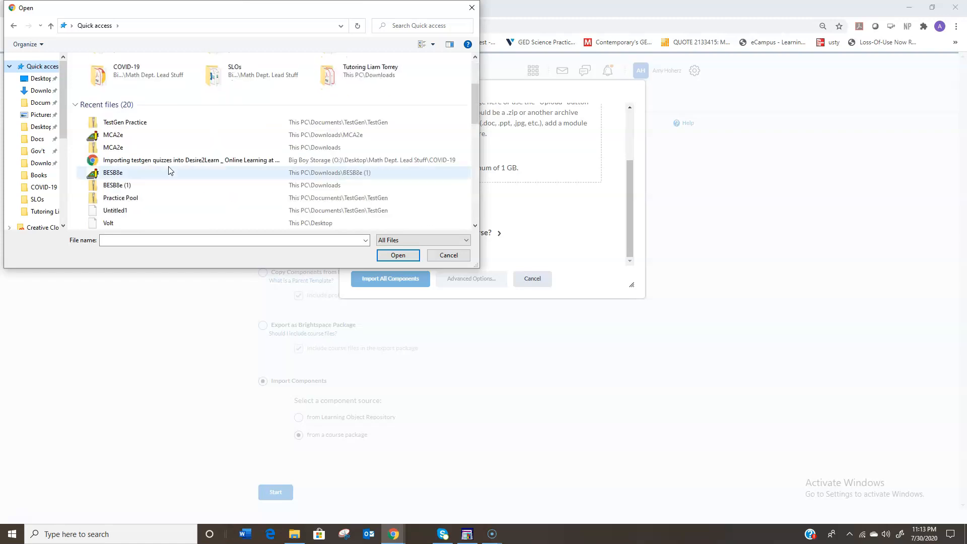
pyautogui.click(130, 124)
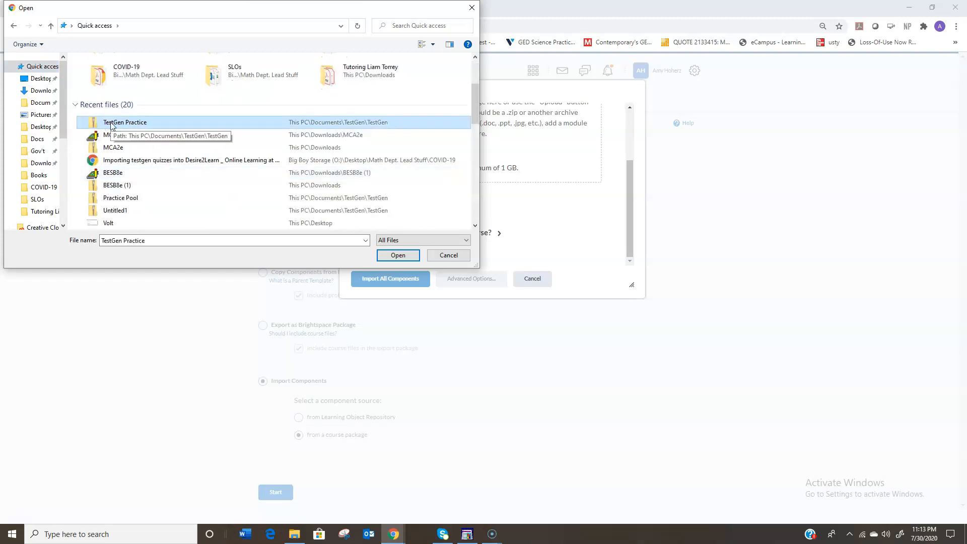
pyautogui.click(397, 256)
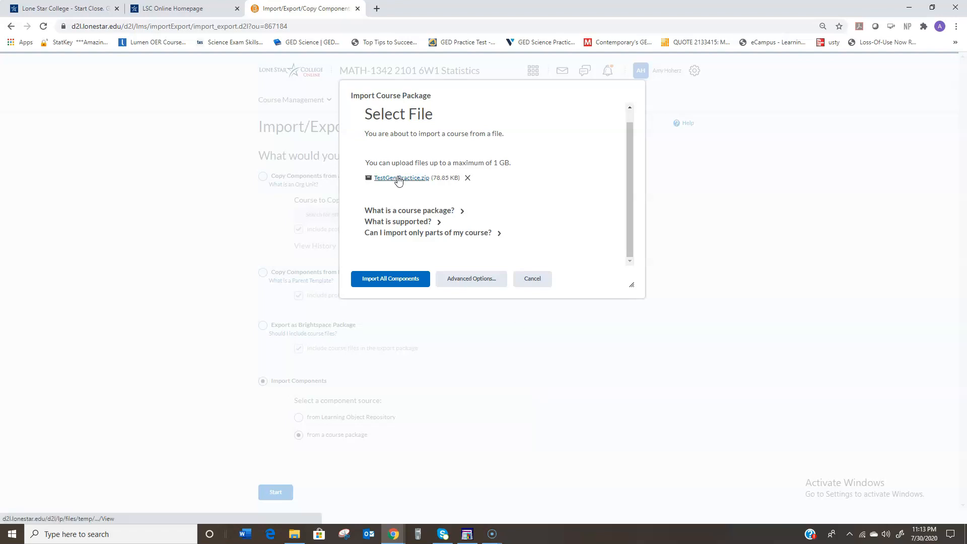
pyautogui.click(397, 279)
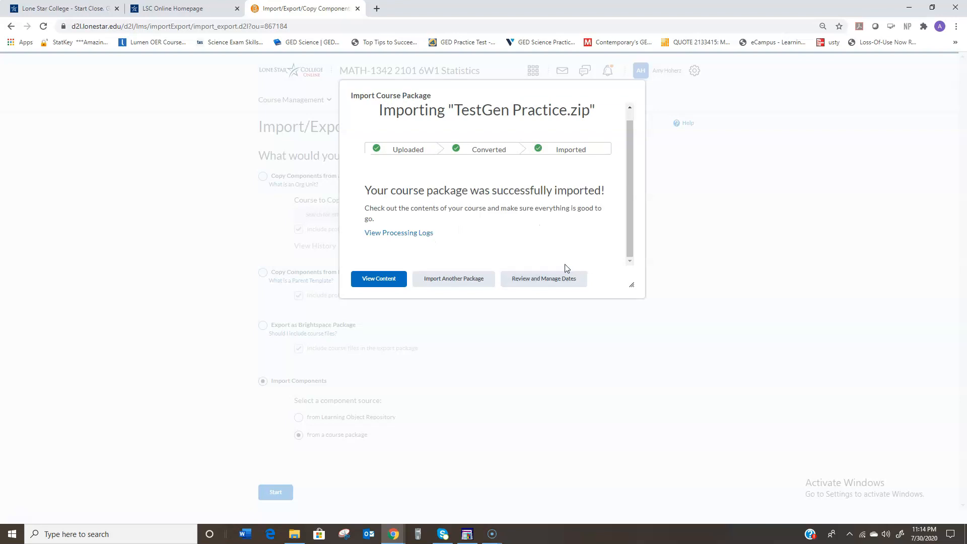
# Go to the course content and create a new quiz titled TestGen Practice in the EXAMS module
pyautogui.click(385, 283)
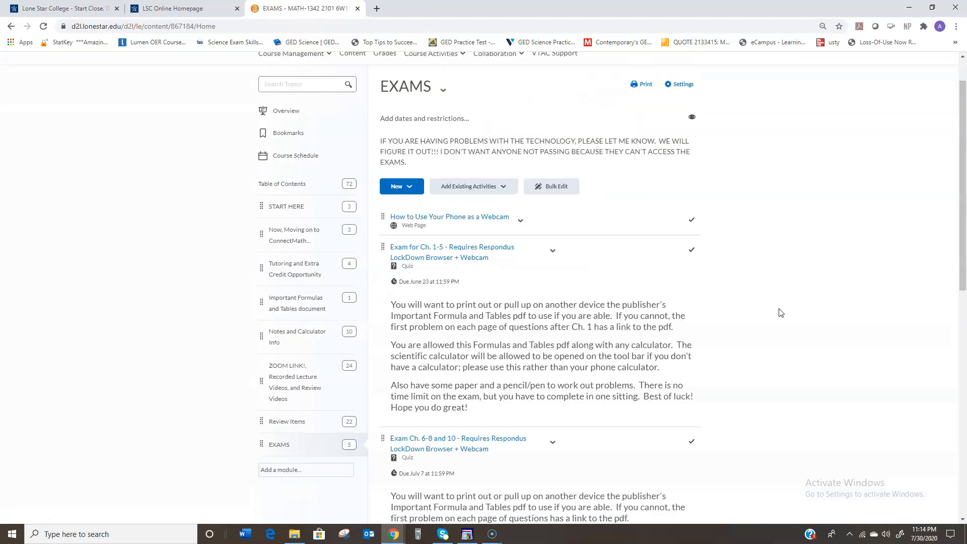
pyautogui.scroll(1, 780, 313)
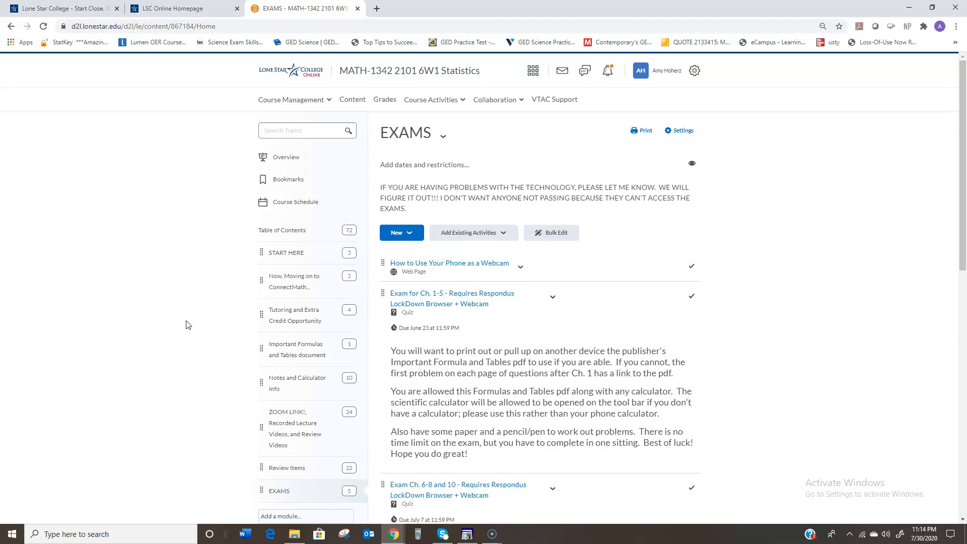
pyautogui.click(409, 237)
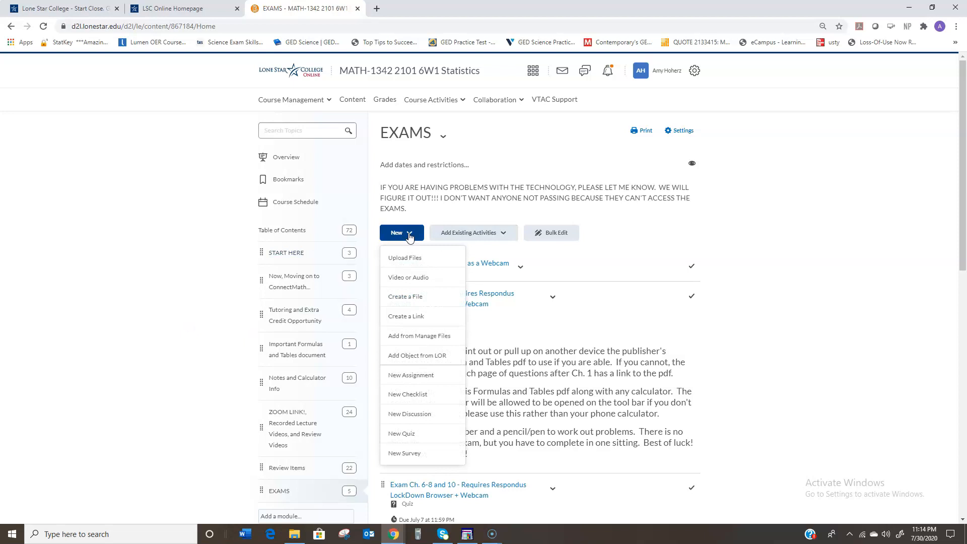
pyautogui.click(409, 435)
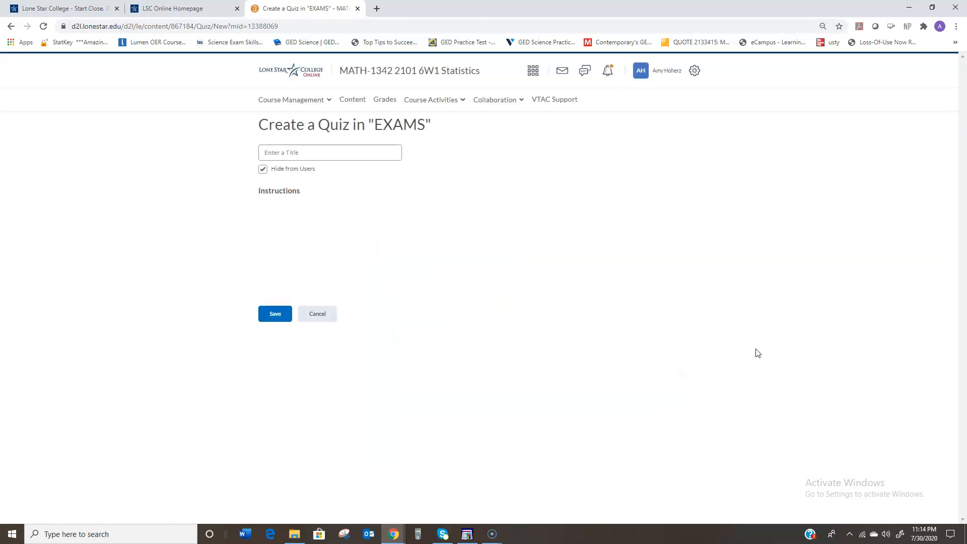
pyautogui.click(336, 155)
pyautogui.write('TestGen Practice')
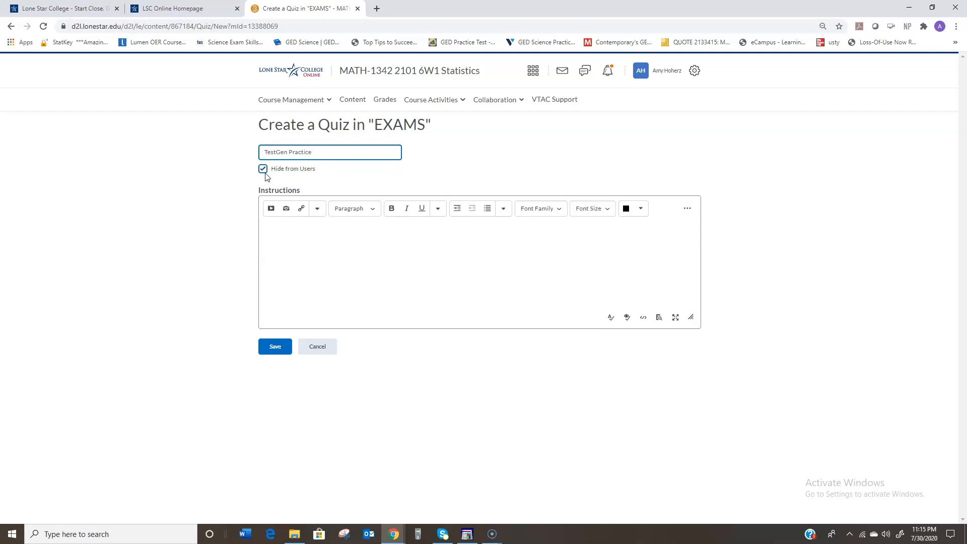
pyautogui.click(275, 346)
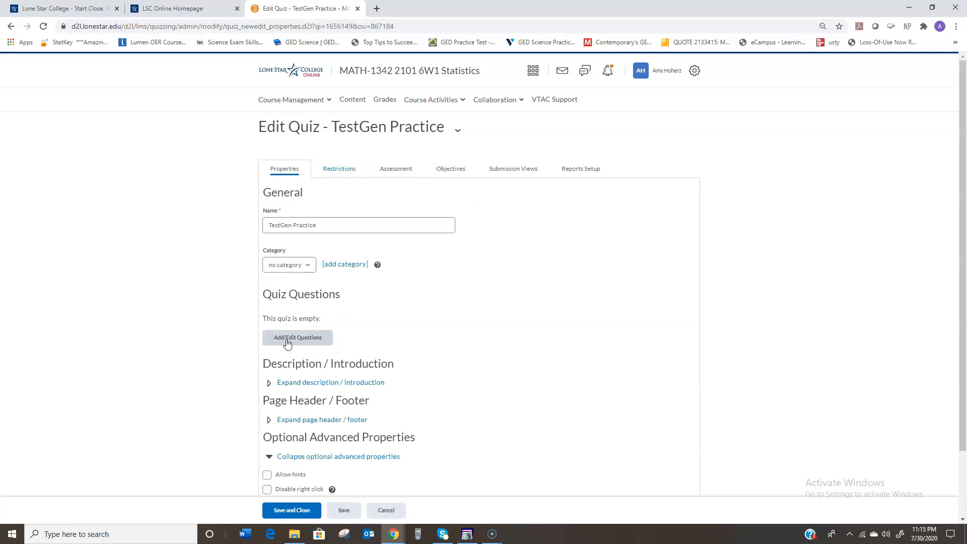
# Import the Practice Test section from the question library into the TestGen Practice quiz
pyautogui.click(287, 341)
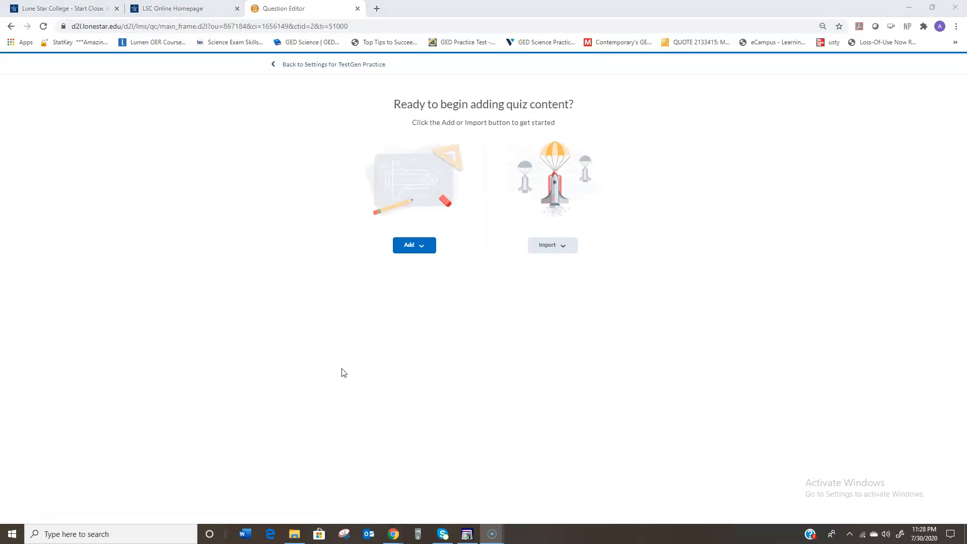
pyautogui.click(544, 249)
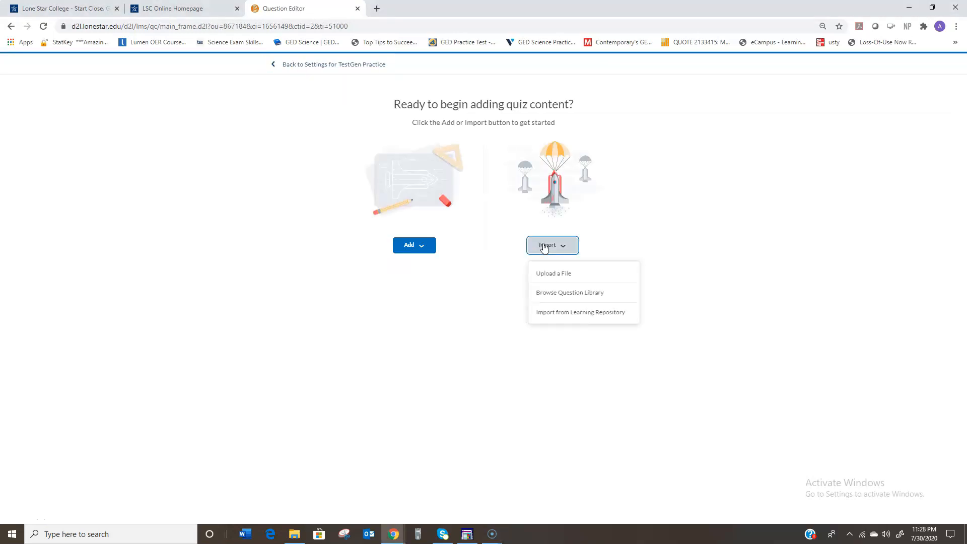
pyautogui.click(556, 295)
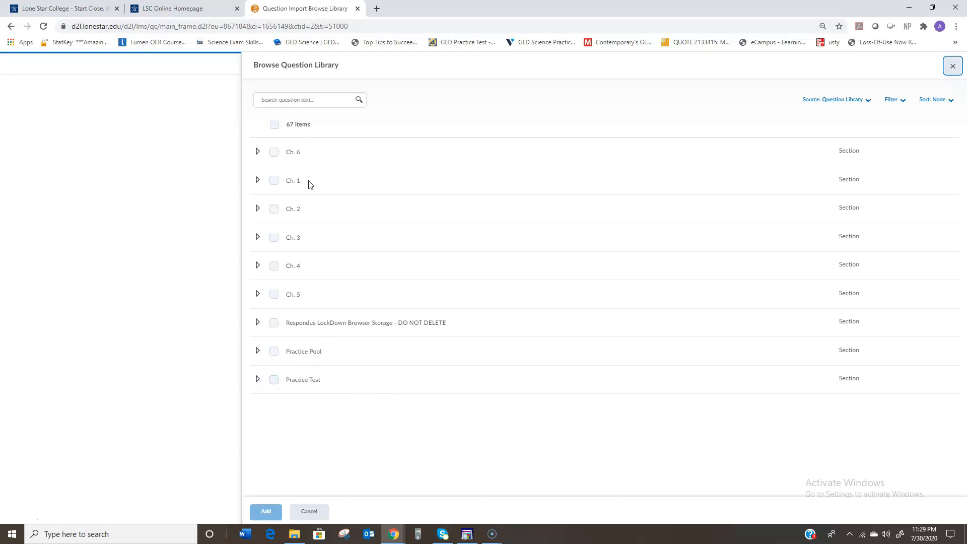
pyautogui.click(296, 384)
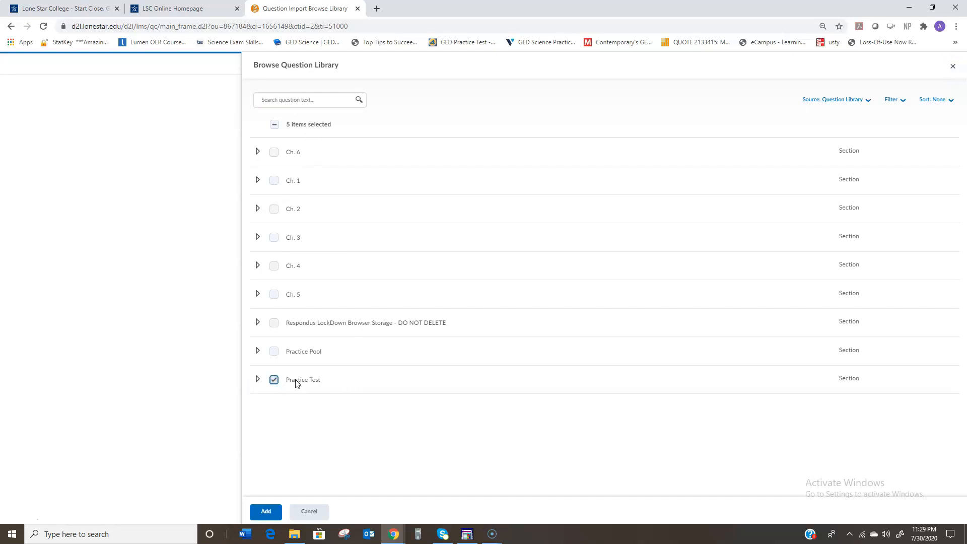
pyautogui.click(266, 512)
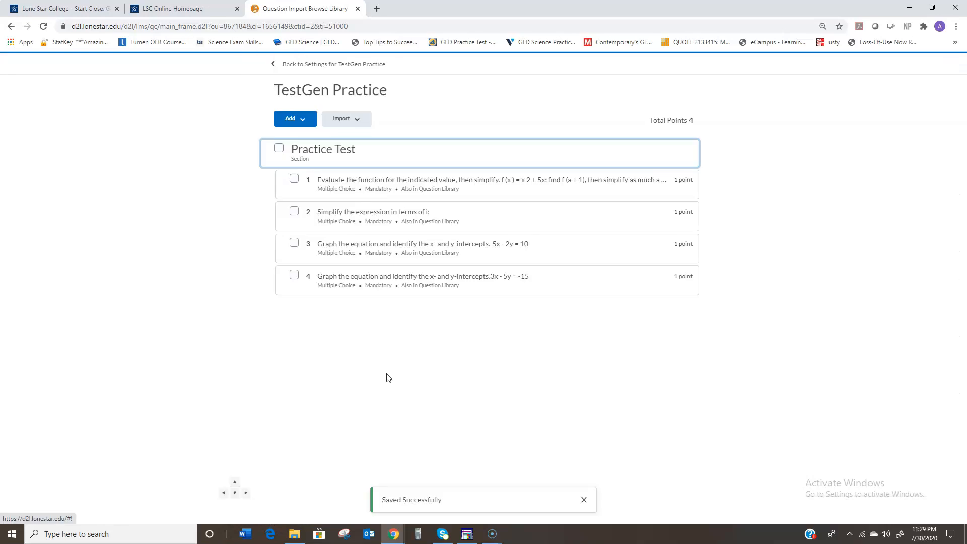
# Select all four questions in the Practice Test section and return to the quiz settings
pyautogui.click(294, 179)
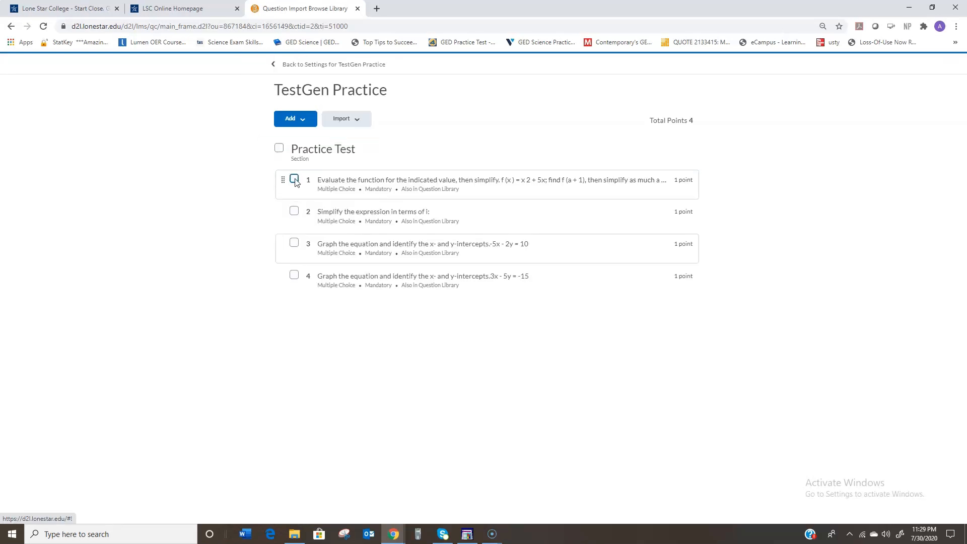
pyautogui.click(294, 212)
pyautogui.click(294, 243)
pyautogui.click(294, 275)
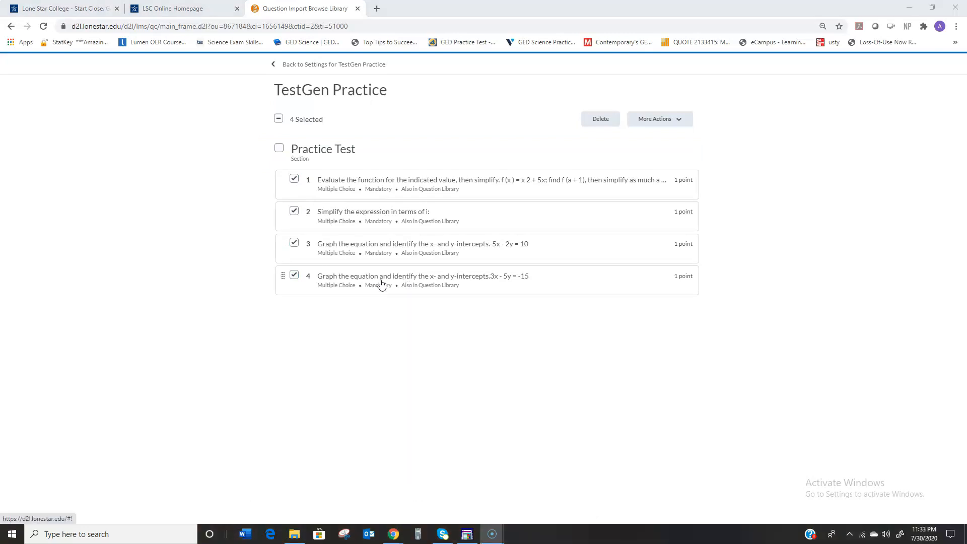
pyautogui.click(283, 65)
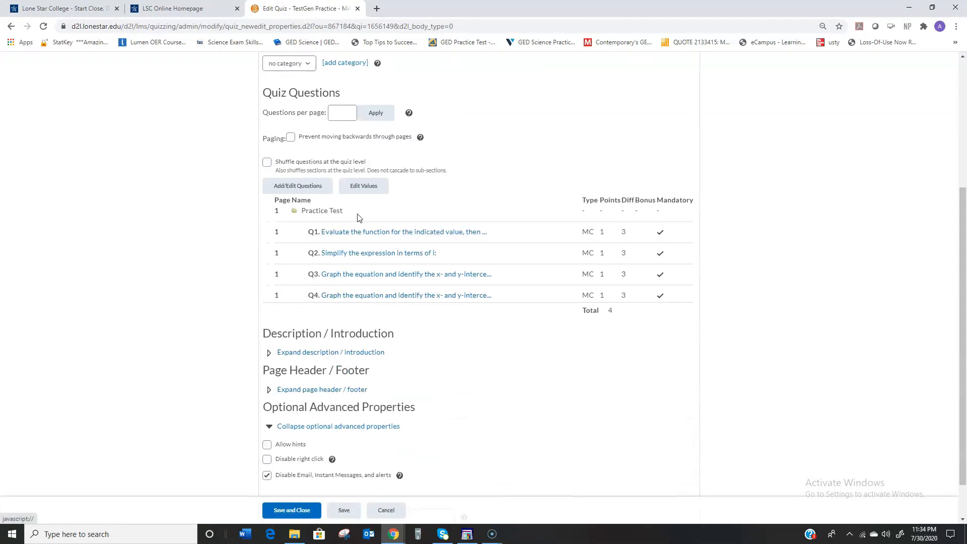
# Examine the question library sections available for import into the quiz, and go back to the quiz settings
pyautogui.click(289, 189)
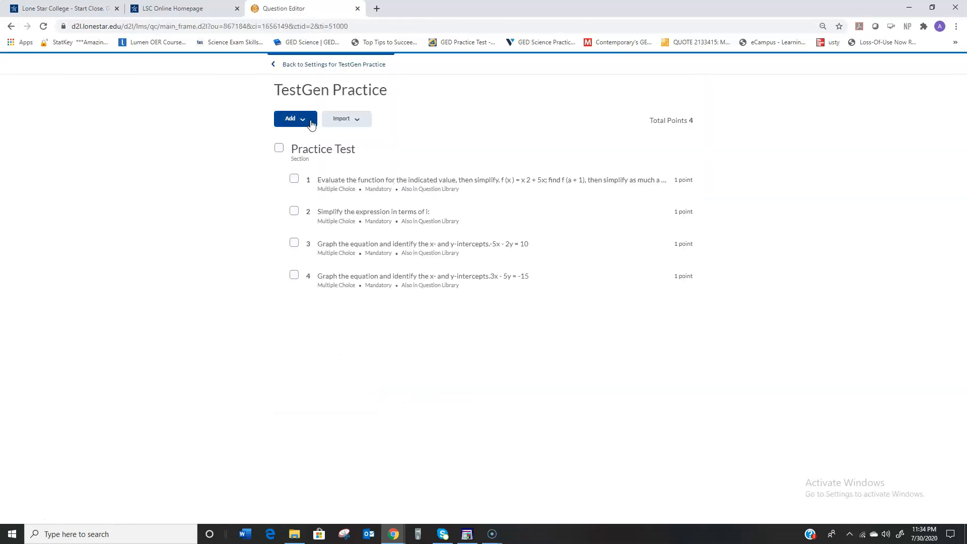
pyautogui.click(357, 120)
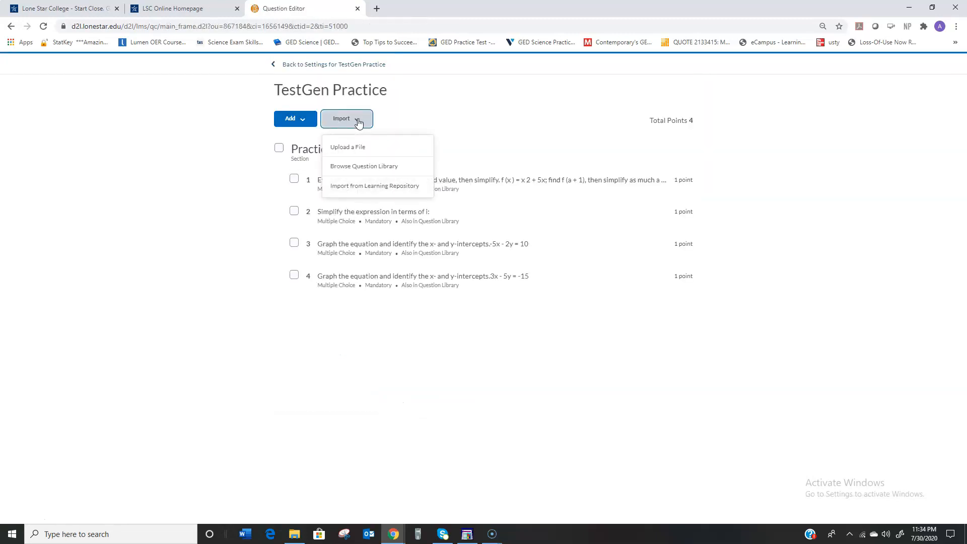
pyautogui.click(358, 172)
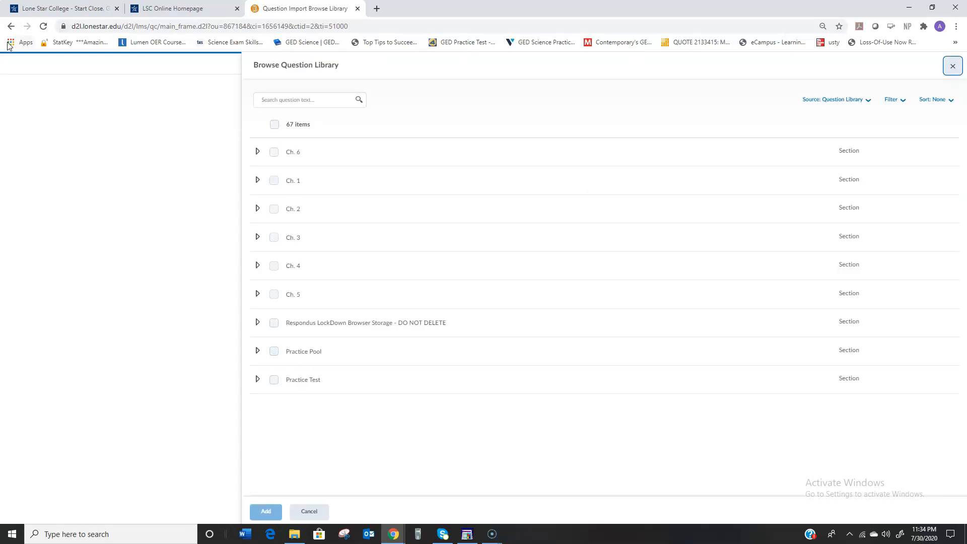
pyautogui.click(11, 26)
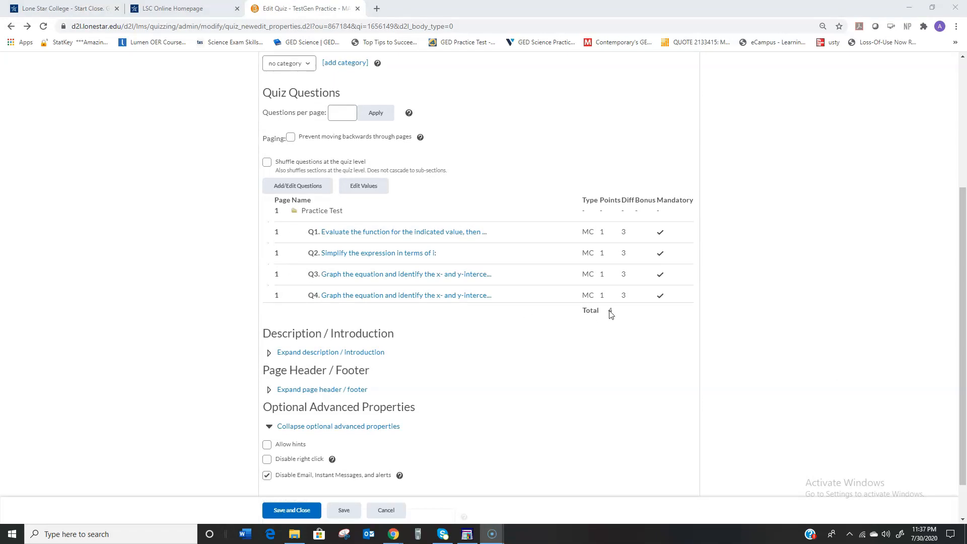
# Open the quiz's first question, re-enter 1 as its points value, and cancel the edit
pyautogui.click(281, 187)
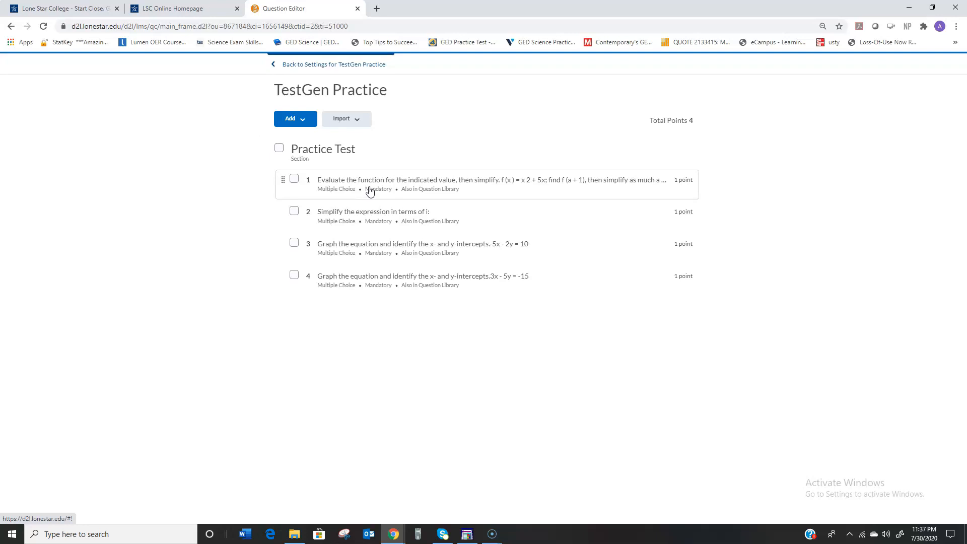
pyautogui.click(369, 190)
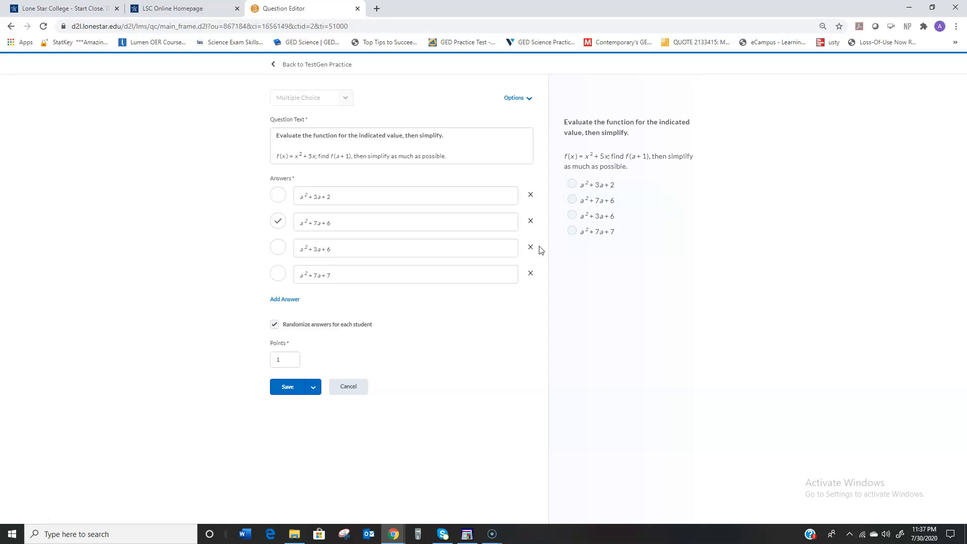
pyautogui.click(288, 359)
pyautogui.moveTo(288, 358); pyautogui.dragTo(265, 364)
pyautogui.write('1')
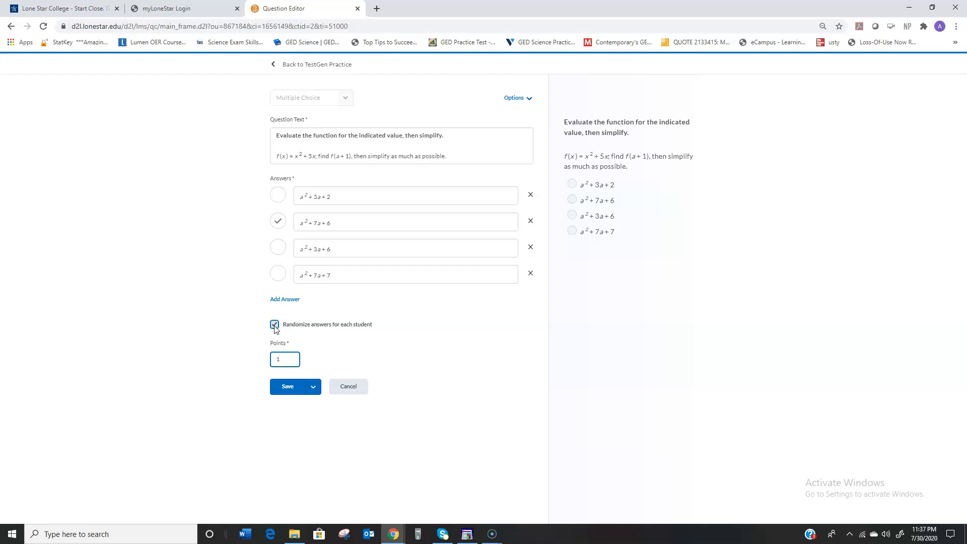
pyautogui.moveTo(286, 362); pyautogui.dragTo(262, 366)
pyautogui.click(338, 386)
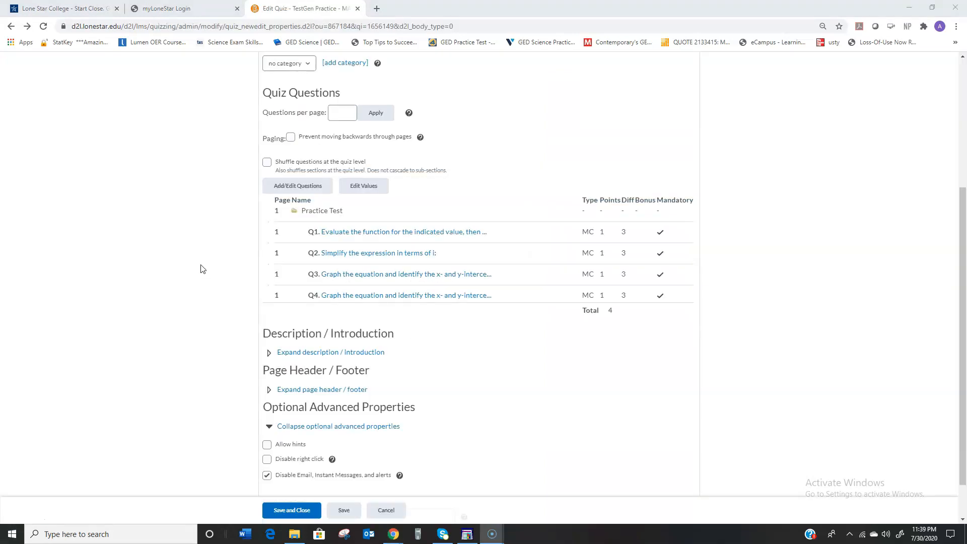
# Open the quiz question on graphing -5x - 2y = 10 and examine its answer choices and graph previews
pyautogui.click(293, 187)
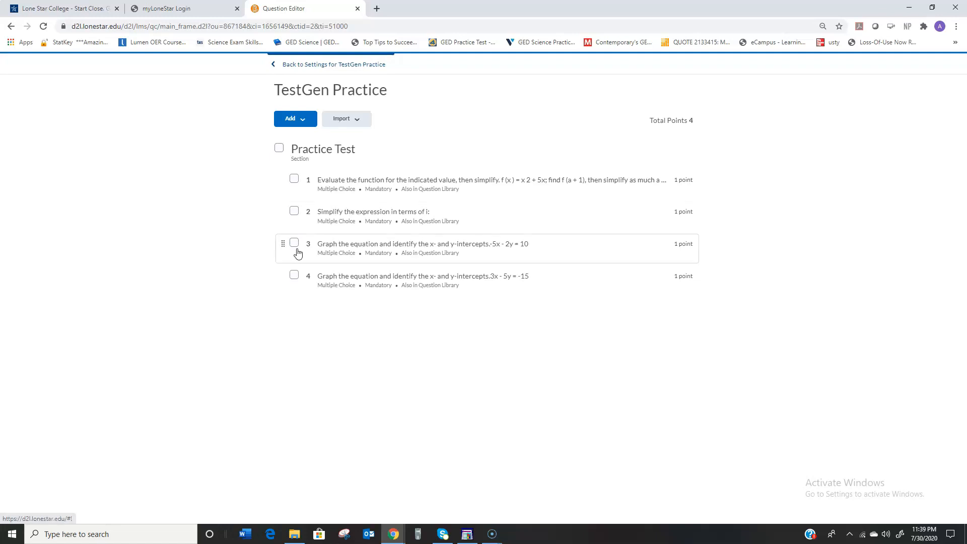
pyautogui.click(354, 247)
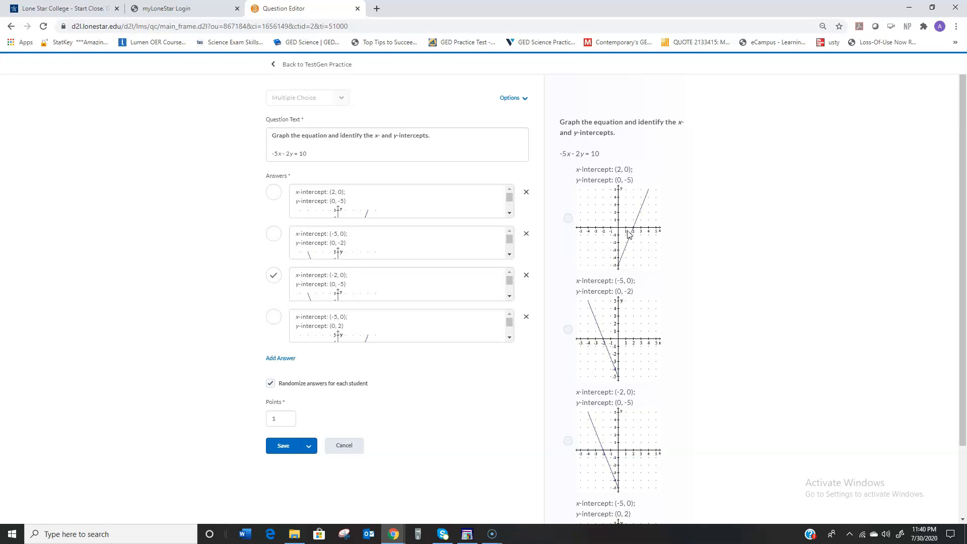
pyautogui.scroll(-2, 635, 333)
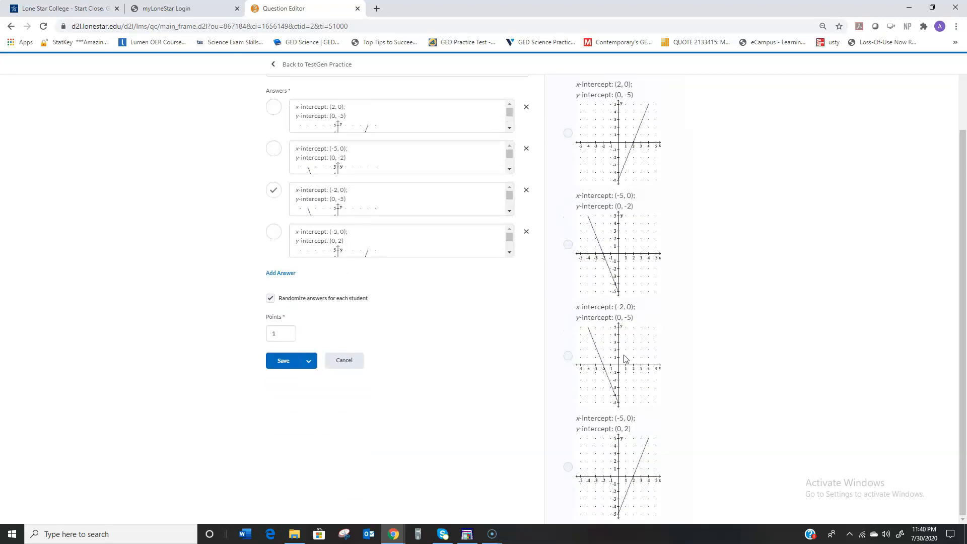
# Add enumeration to the answers of the -5x - 2y = 10 question, save it for the TestGen Practice quiz only, and check the preview
pyautogui.scroll(2, 210, 249)
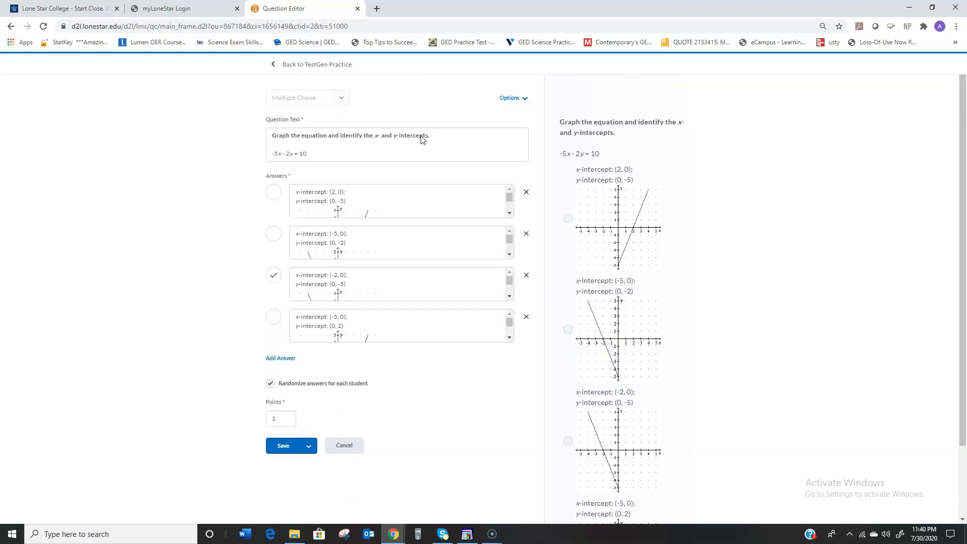
pyautogui.click(518, 100)
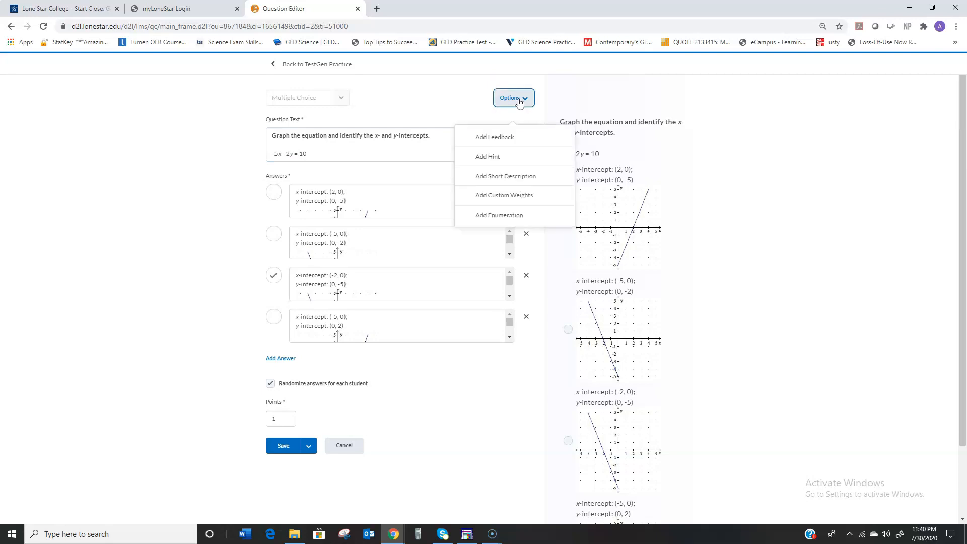
pyautogui.click(503, 215)
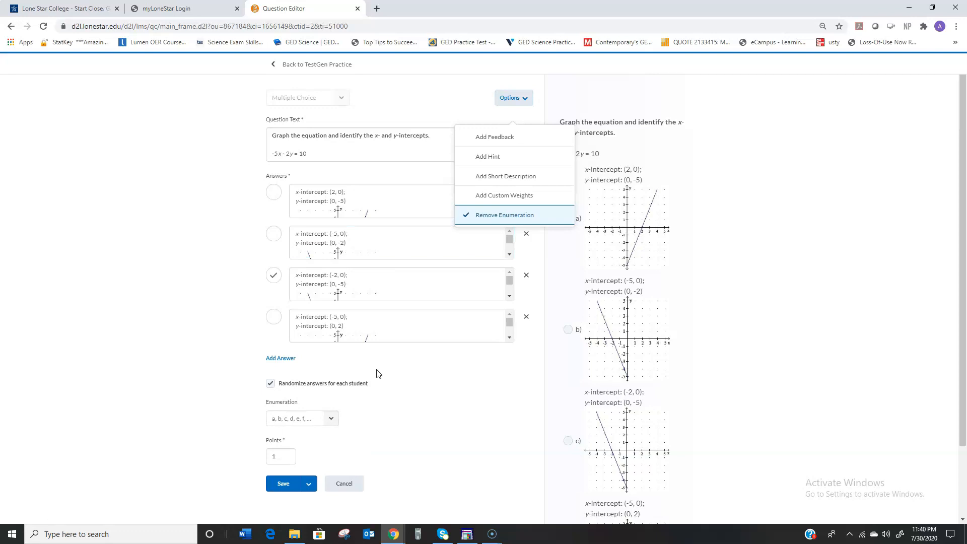
pyautogui.click(283, 484)
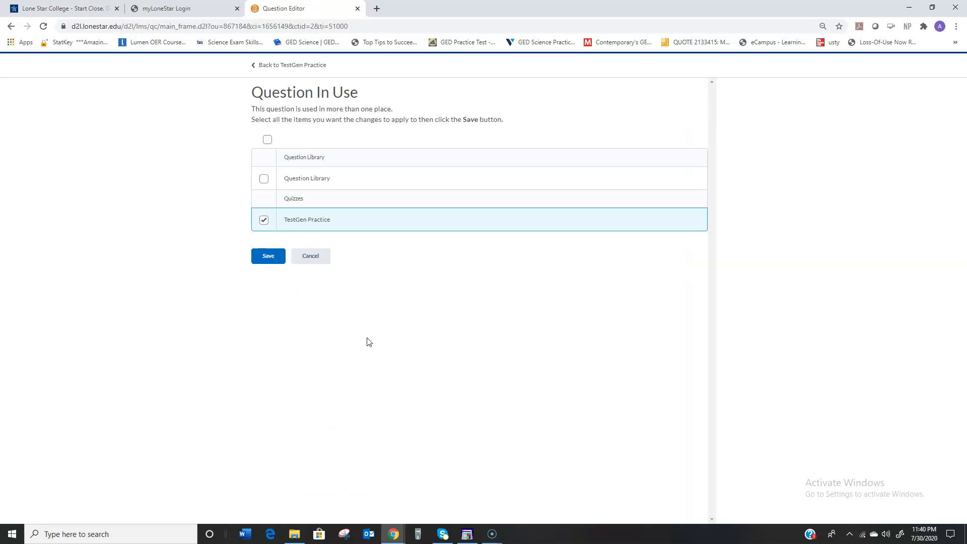
pyautogui.click(274, 258)
pyautogui.click(353, 256)
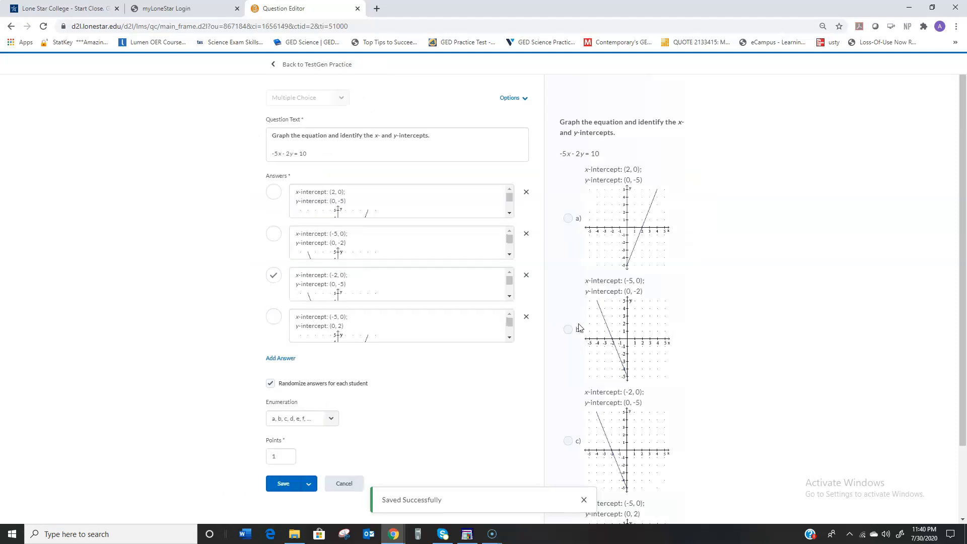
pyautogui.scroll(-3, 753, 369)
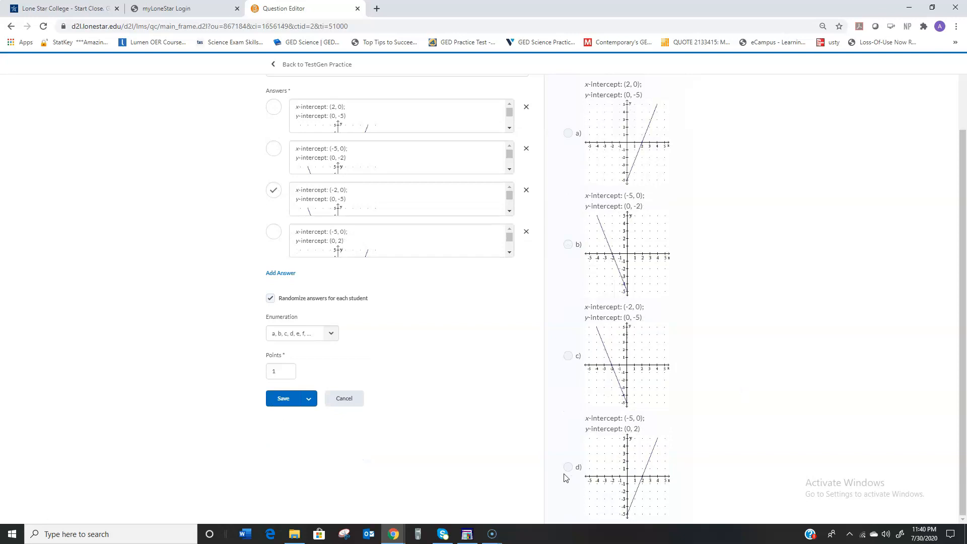
# Remove the enumeration from the -5x - 2y = 10 question's answers and save the question
pyautogui.scroll(3, 464, 343)
pyautogui.click(511, 98)
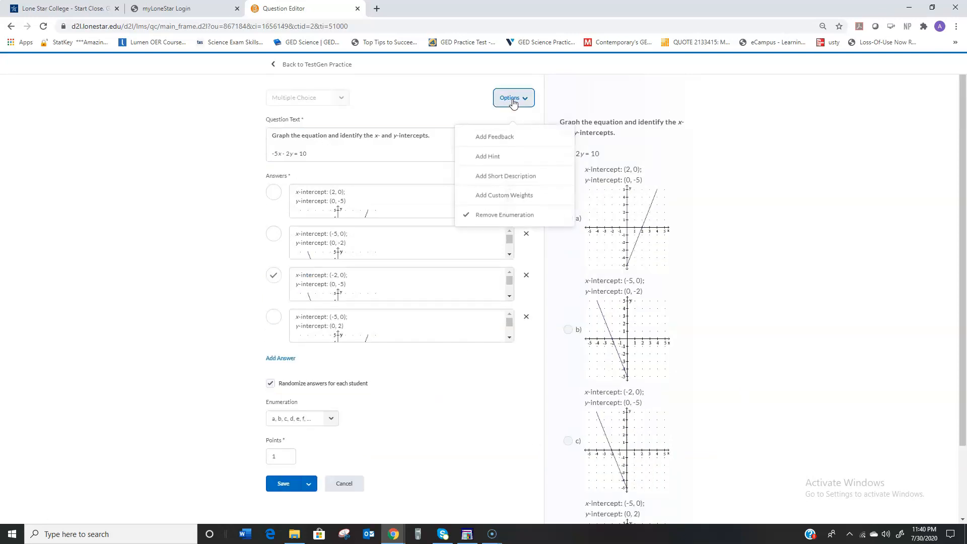
pyautogui.click(503, 221)
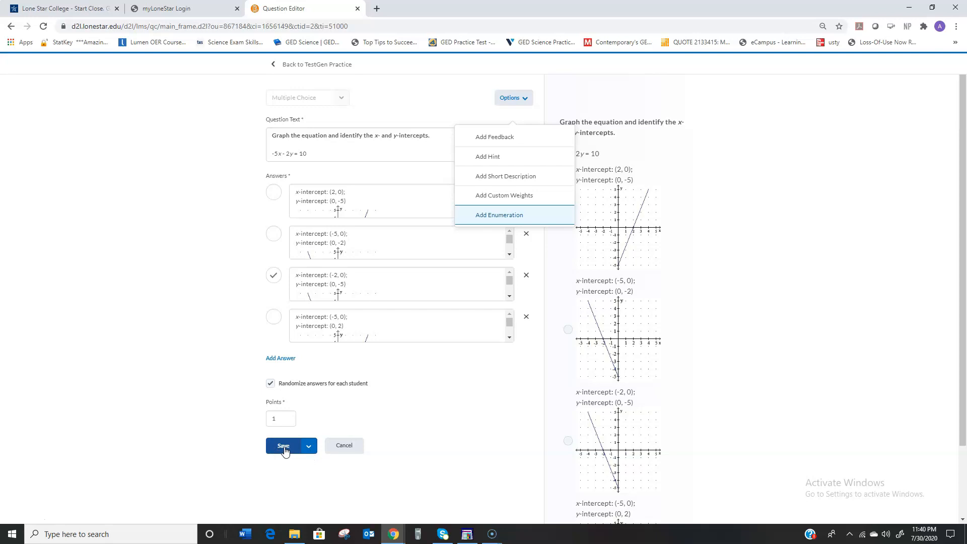
pyautogui.click(283, 446)
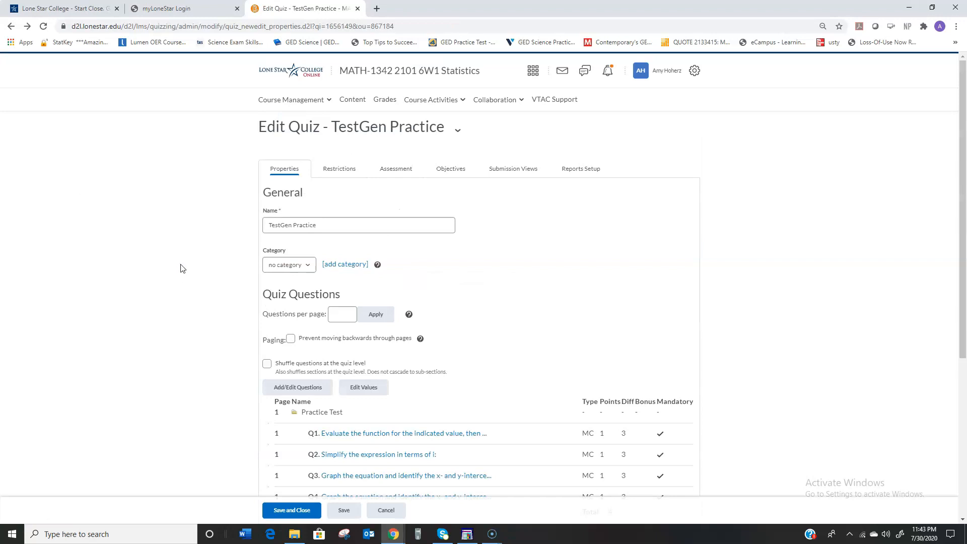
# Go to the course's quizzes and open the Respondus LockDown Browser dashboard, dismissing the notice about uncopied settings
pyautogui.scroll(-2, 181, 264)
pyautogui.scroll(2, 181, 265)
pyautogui.click(433, 100)
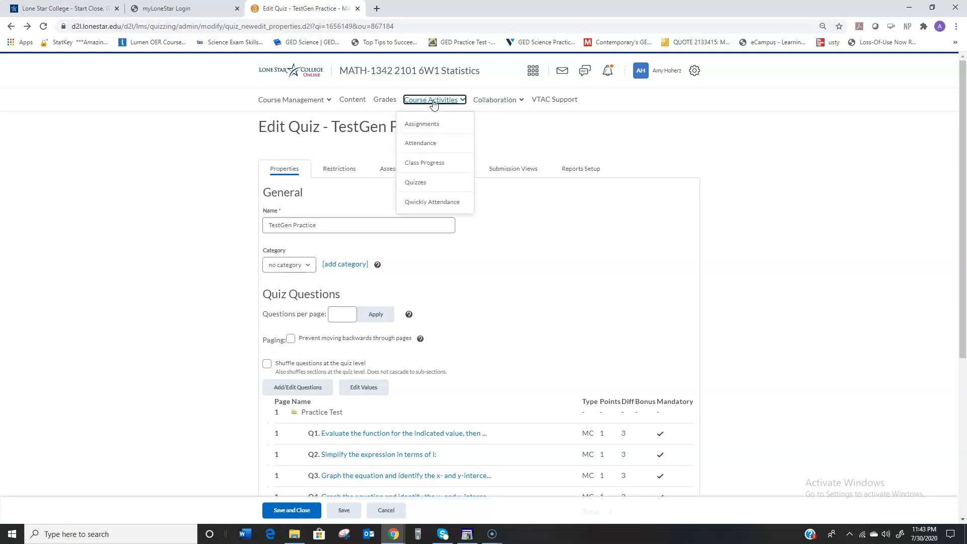
pyautogui.click(412, 185)
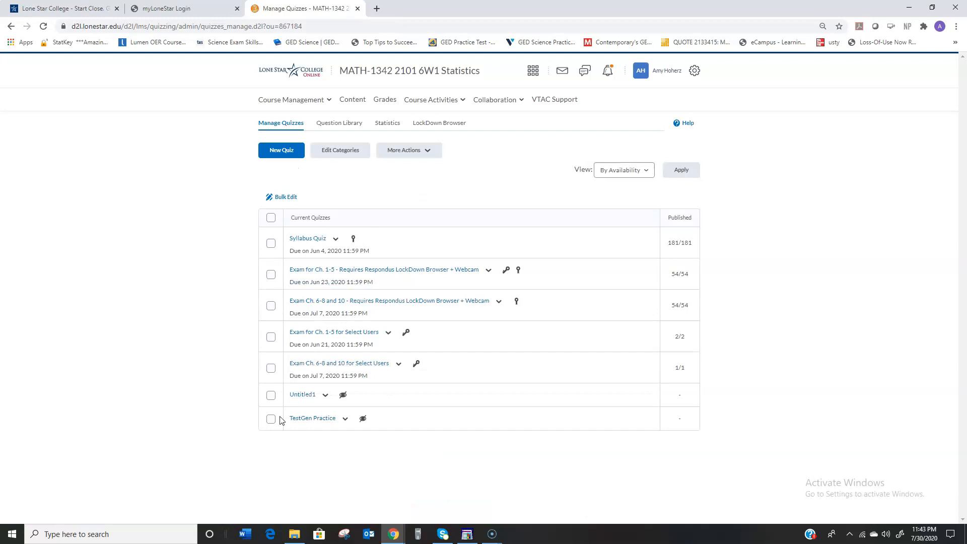
pyautogui.click(433, 126)
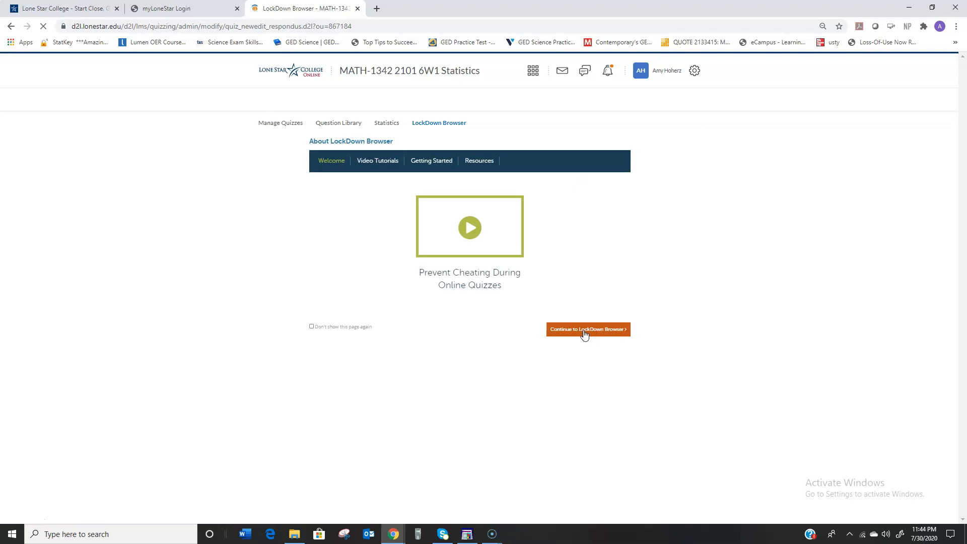
pyautogui.click(584, 330)
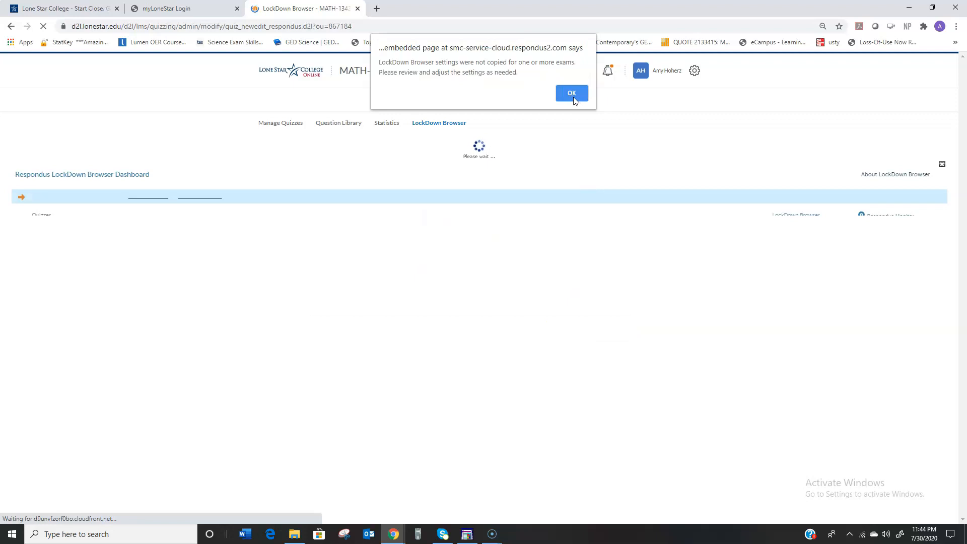
pyautogui.click(571, 93)
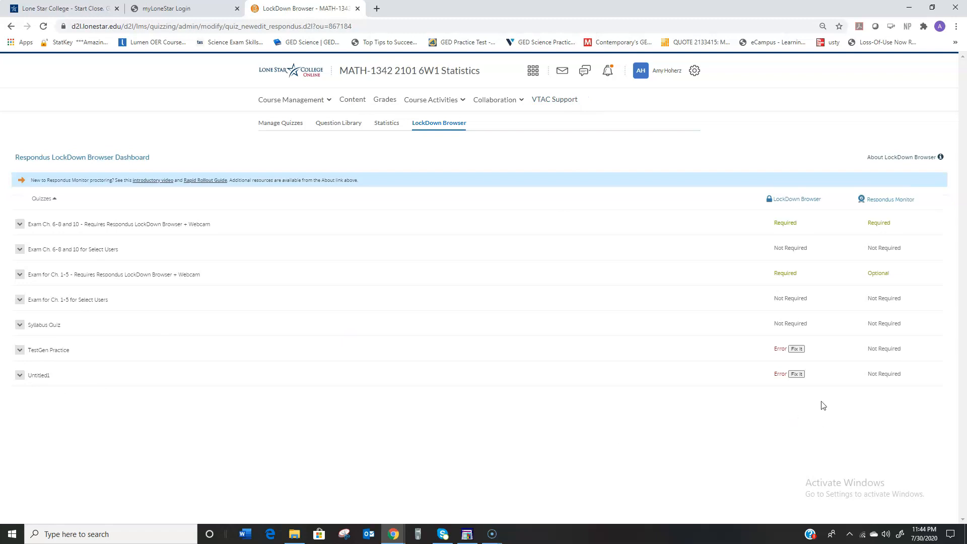
# Fix the LockDown Browser error on the TestGen Practice quiz, and save its settings with Respondus LockDown Browser required
pyautogui.click(798, 350)
pyautogui.click(19, 351)
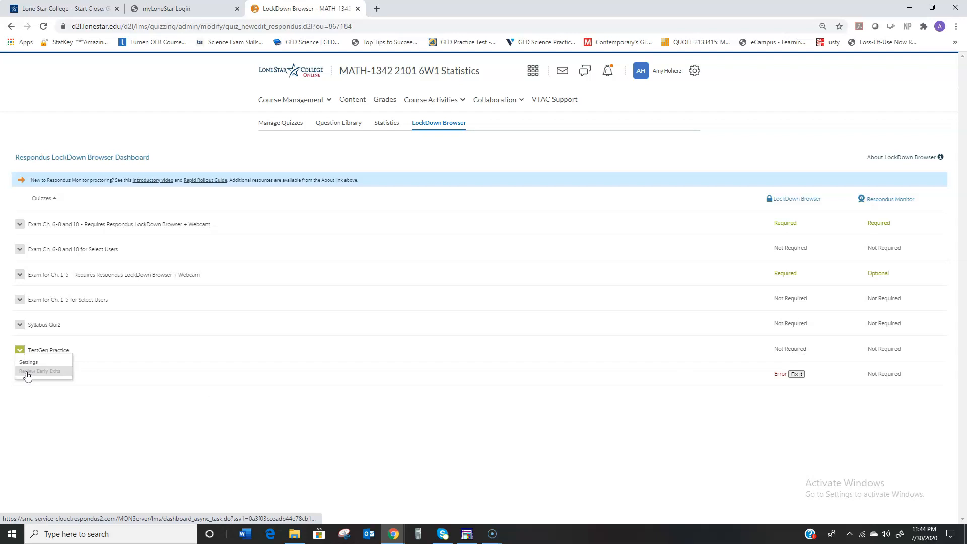
pyautogui.click(31, 362)
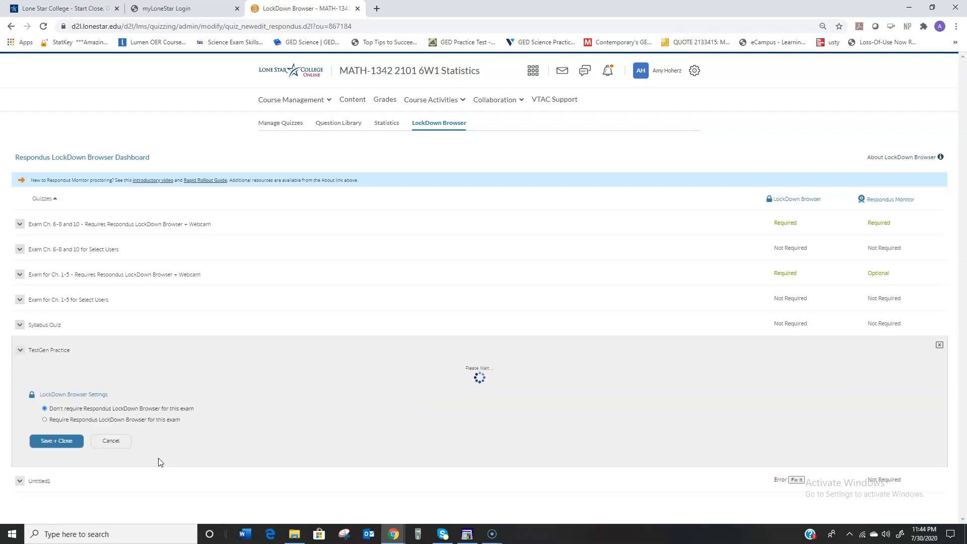
pyautogui.click(44, 419)
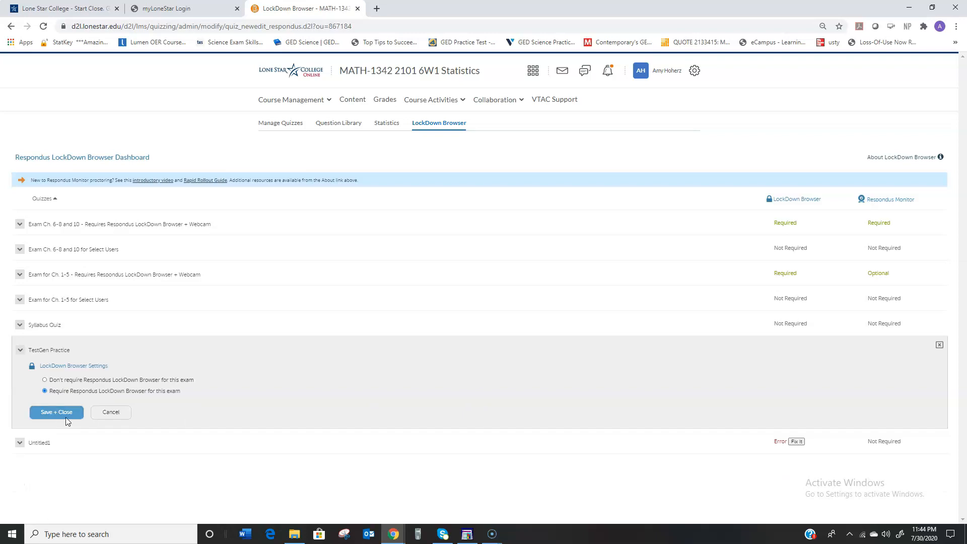
pyautogui.click(62, 414)
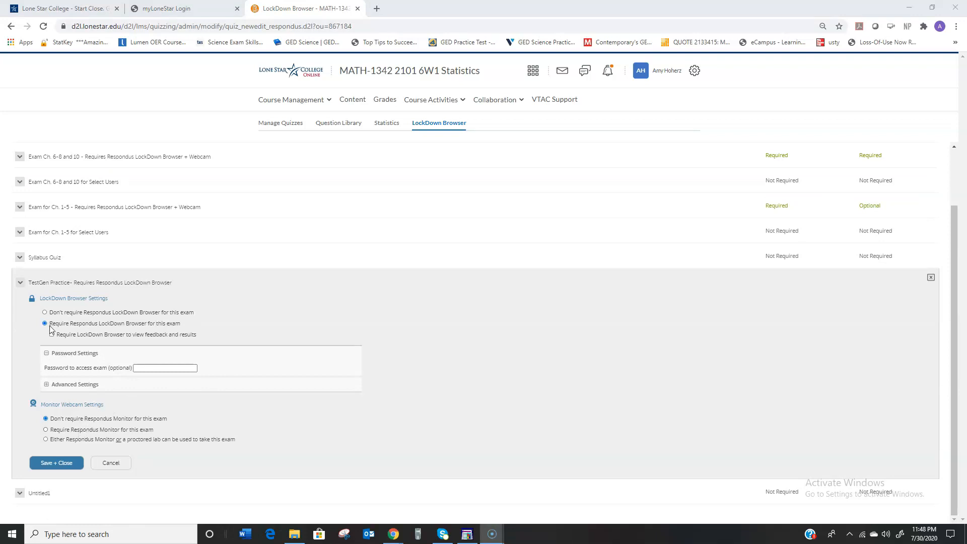
# Require Respondus Monitor for the TestGen Practice exam, keep the default startup sequence and facial detection options, and save the settings
pyautogui.click(45, 430)
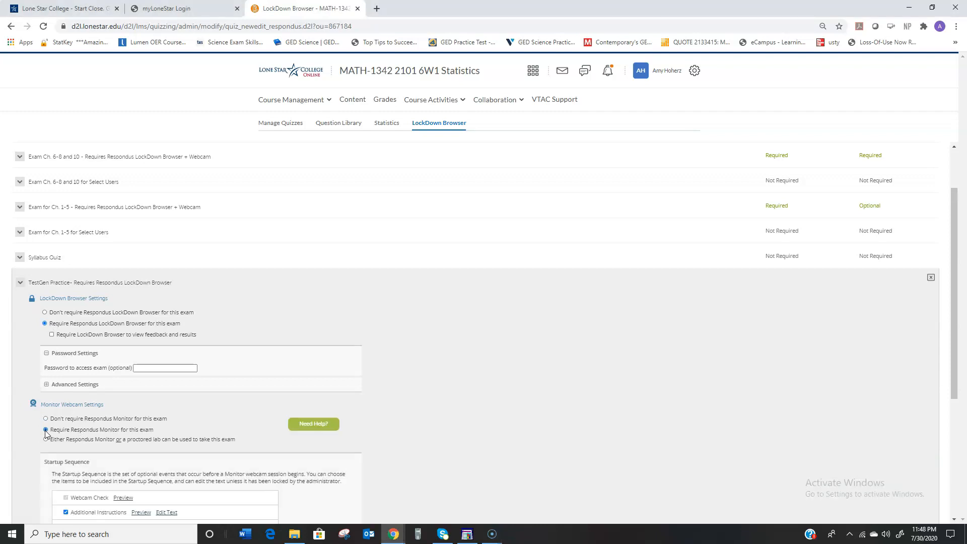
pyautogui.scroll(-4, 201, 439)
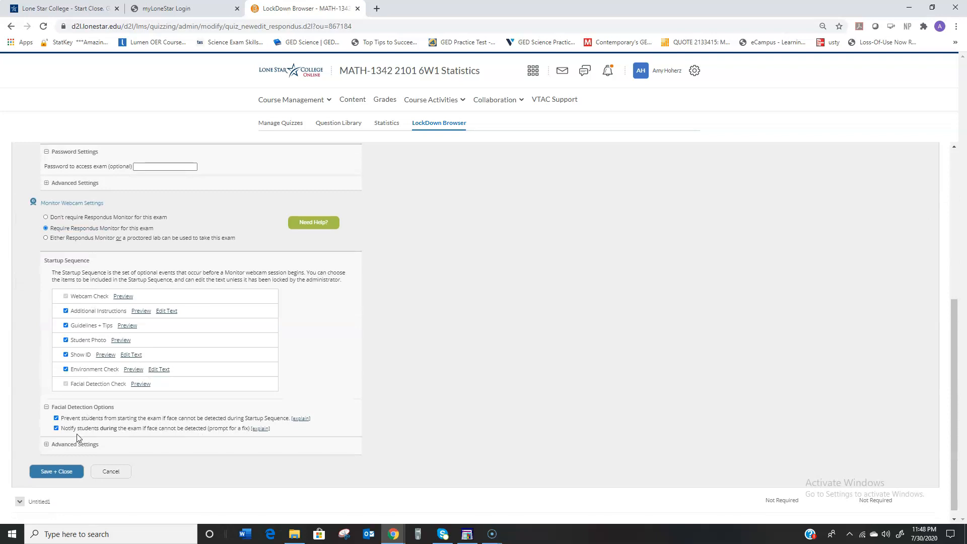
pyautogui.click(56, 472)
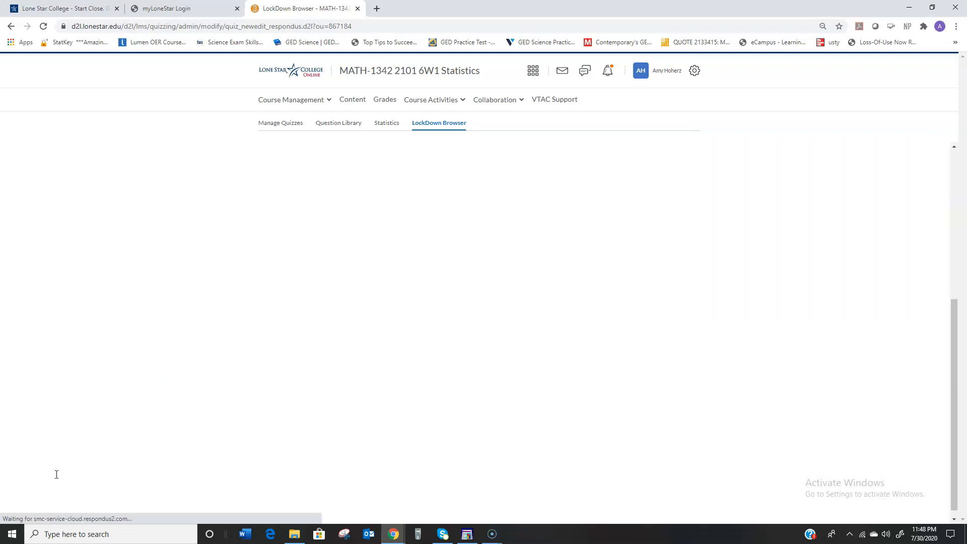
# Open the TestGen Practice quiz from the EXAMS content module and go to its quiz setup properties
pyautogui.click(352, 102)
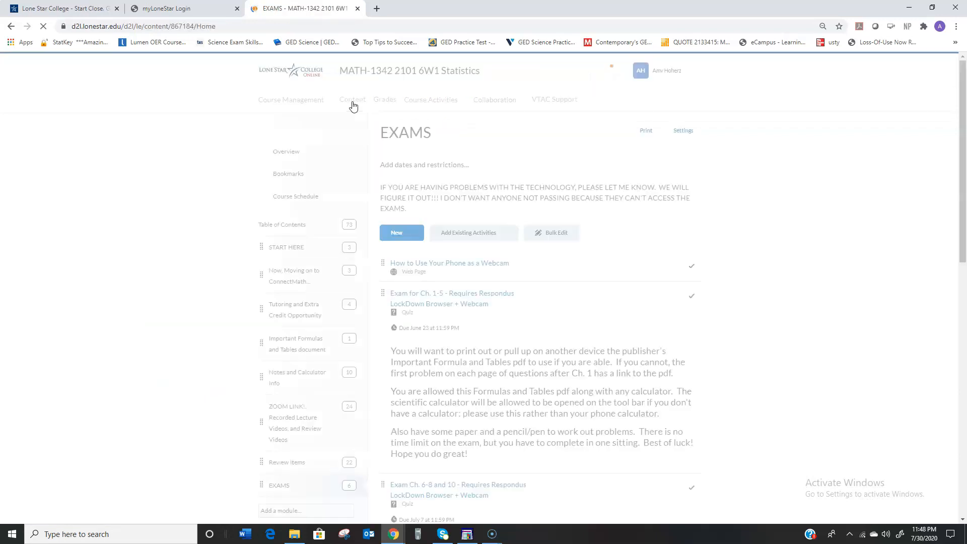
pyautogui.scroll(-5, 471, 398)
pyautogui.scroll(-7, 471, 398)
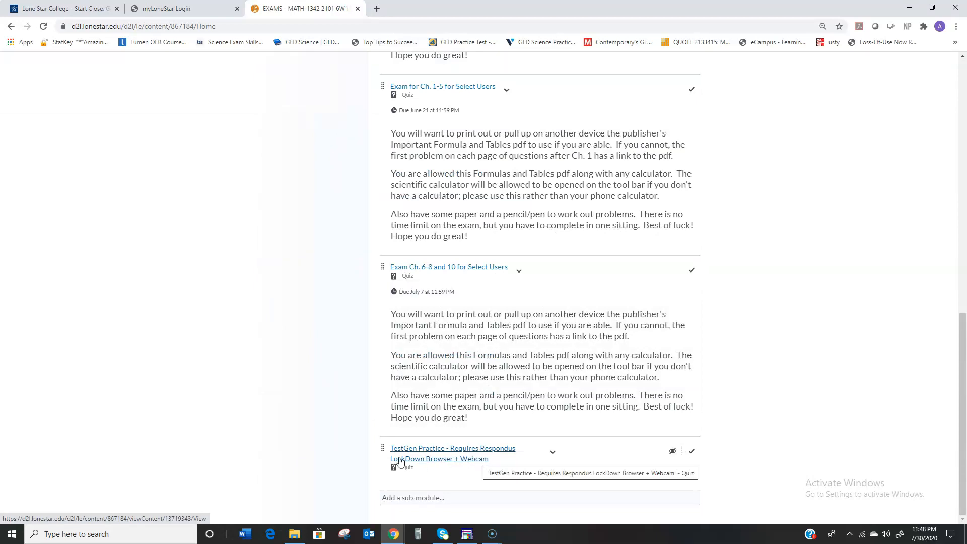
pyautogui.click(422, 463)
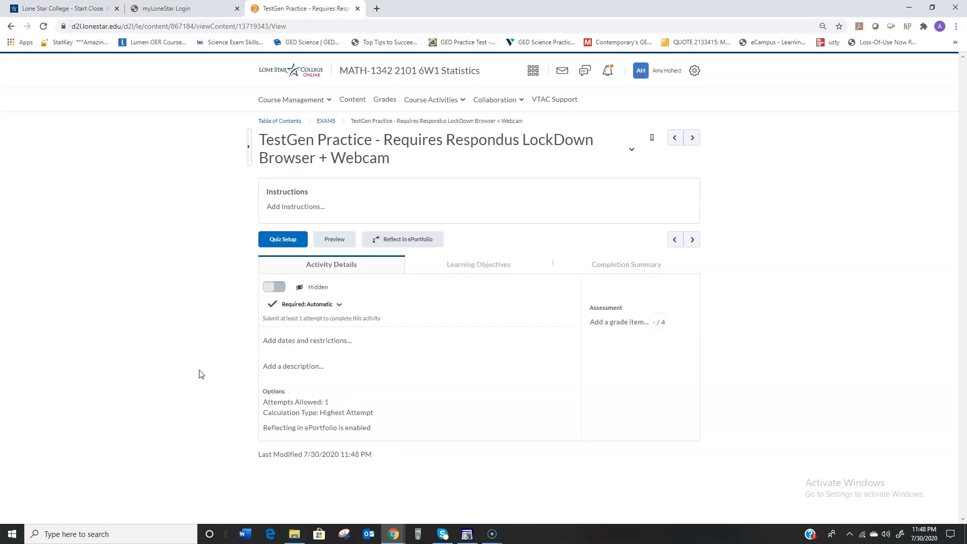
pyautogui.click(291, 240)
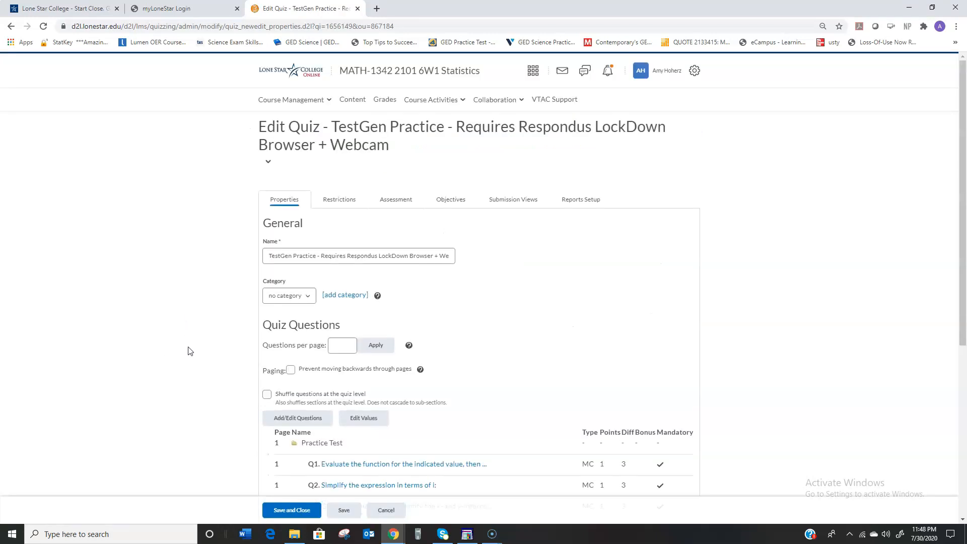
pyautogui.scroll(-5, 189, 349)
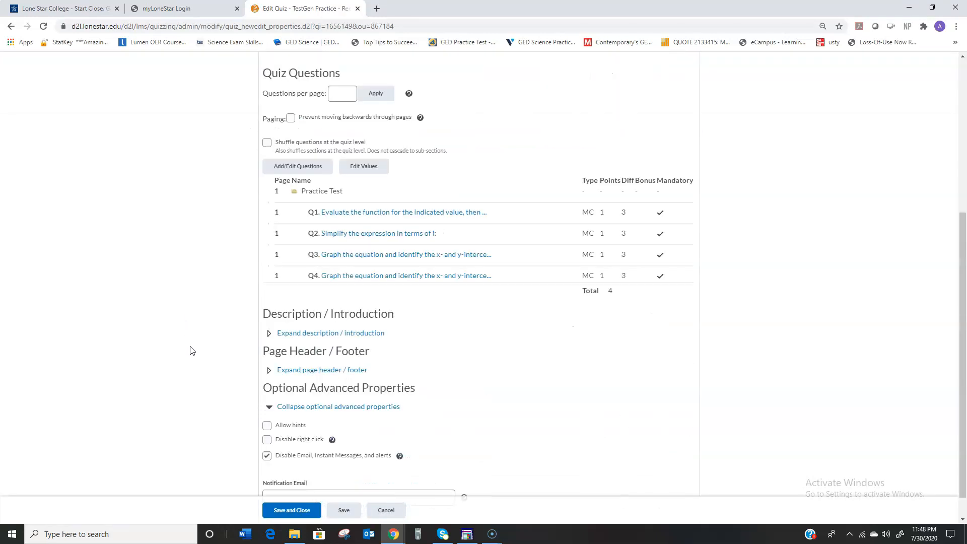